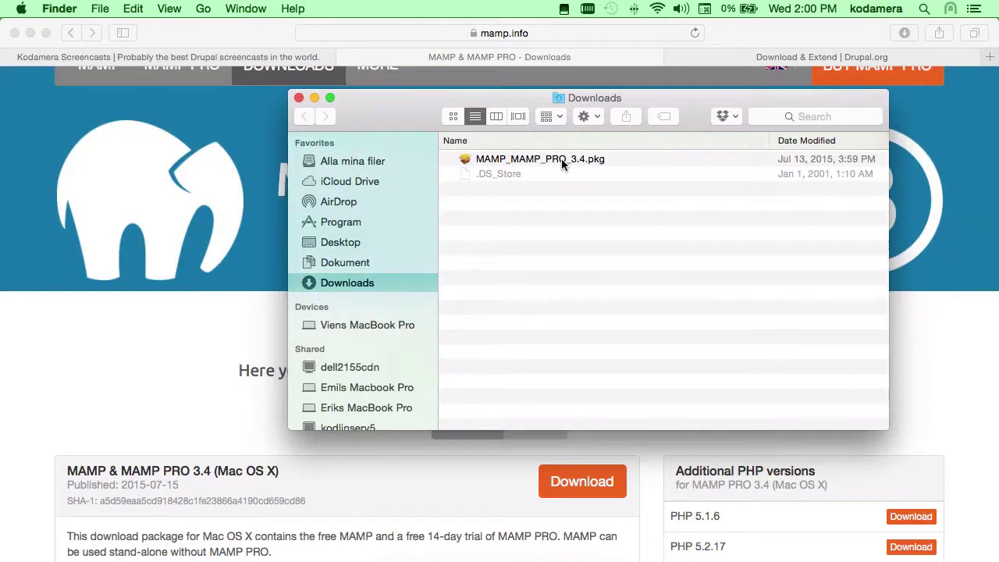
# Step: Launch the MAMP & MAMP PRO 3.4 installer package and advance past the Introduction and Read Me
pyautogui.doubleClick(561, 158)
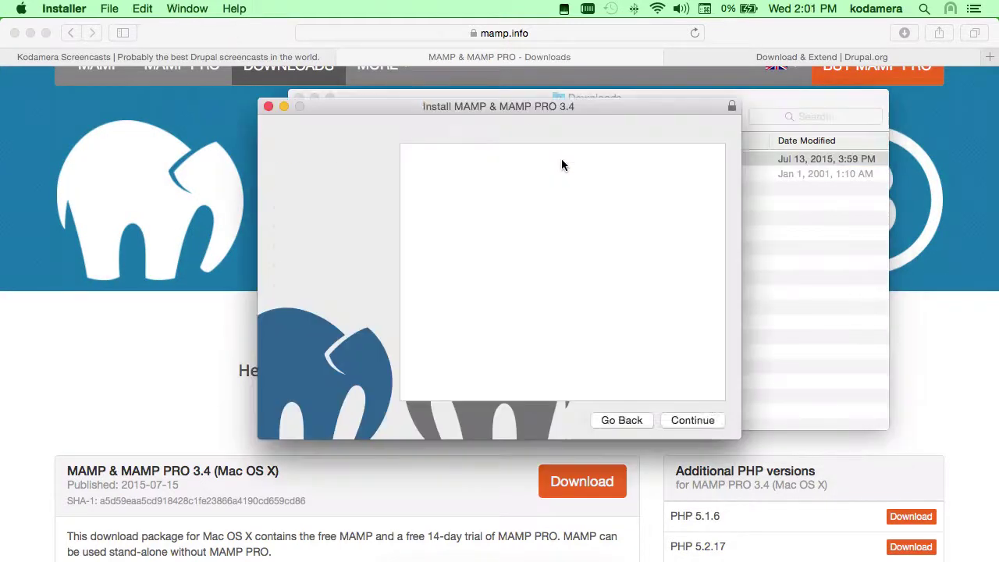
pyautogui.click(690, 420)
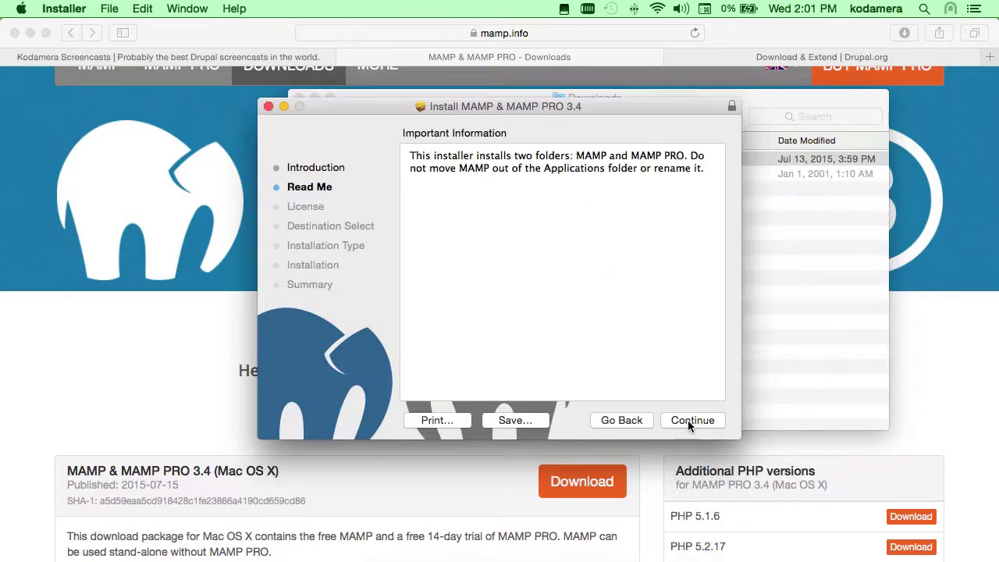
pyautogui.click(687, 420)
# Step: Agree to the software license and start the standard install on Macintosh SSD
pyautogui.click(688, 419)
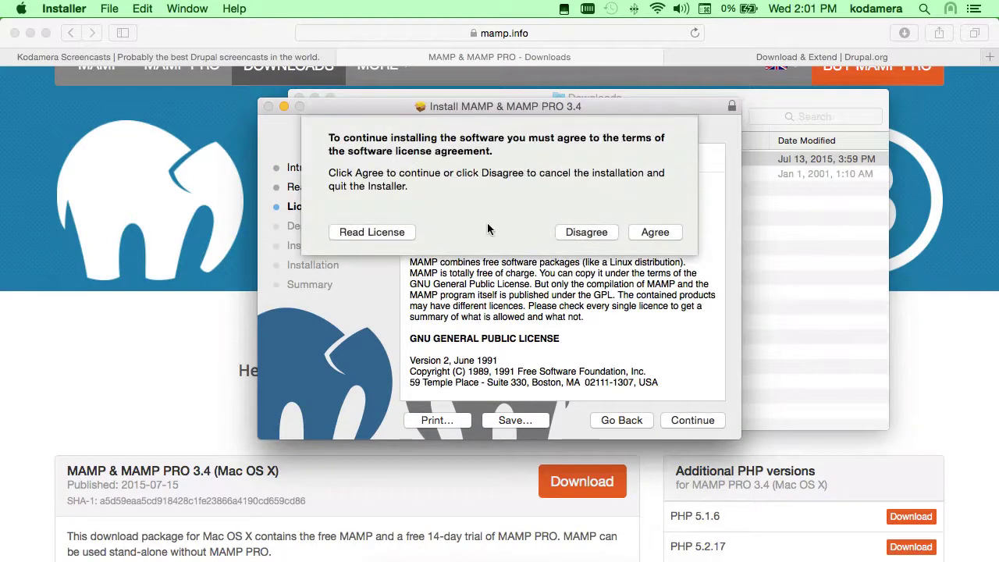
pyautogui.click(655, 232)
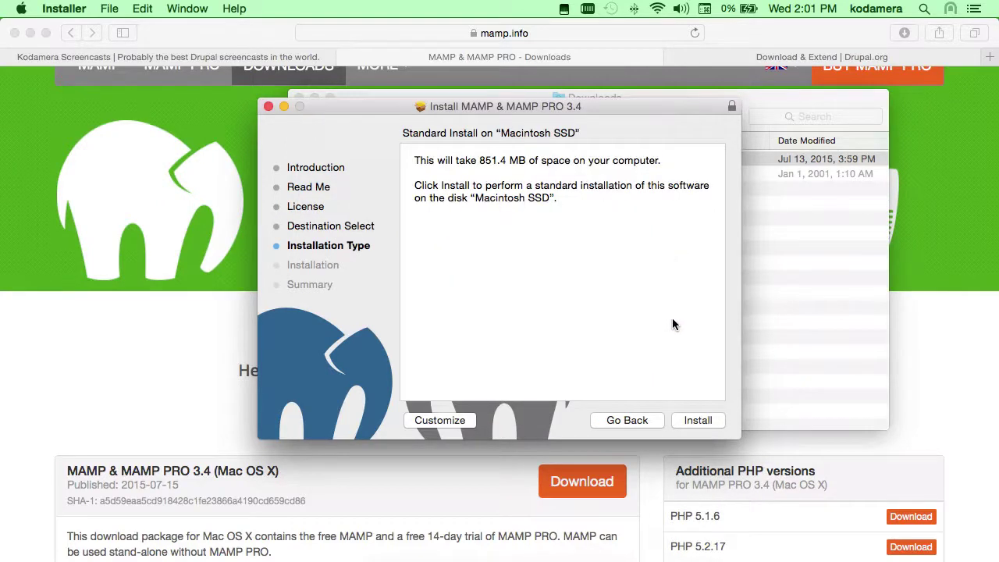
pyautogui.click(687, 419)
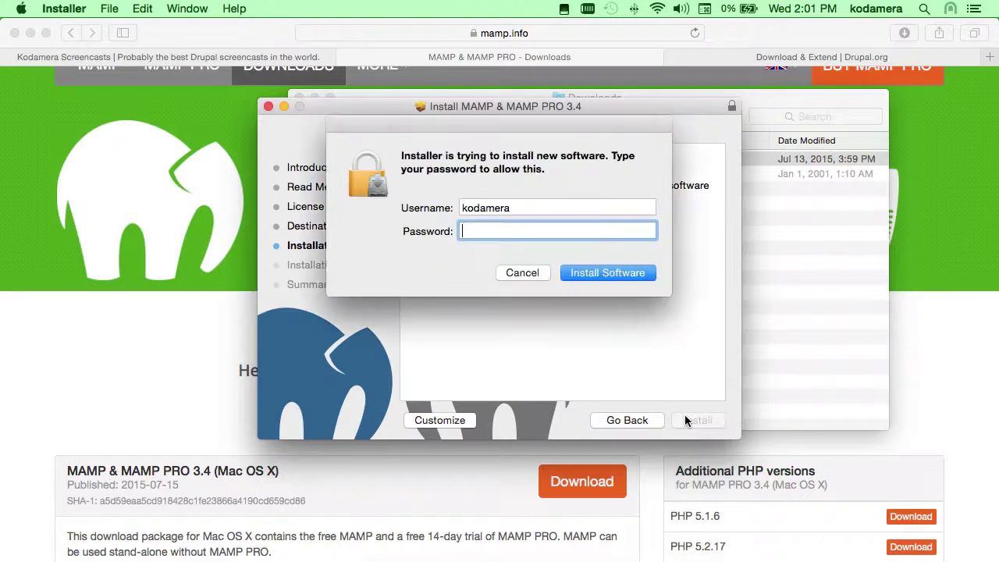
# Step: Authorise the install with the administrator password, then close the Installer once it reports success
pyautogui.write('•••••••••••')
pyautogui.press('Return')
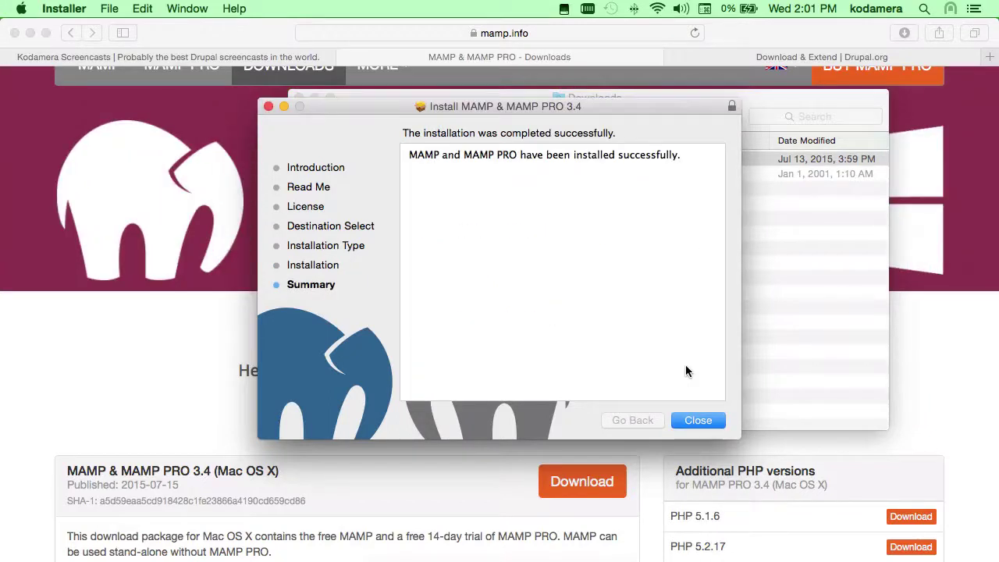
pyautogui.click(703, 420)
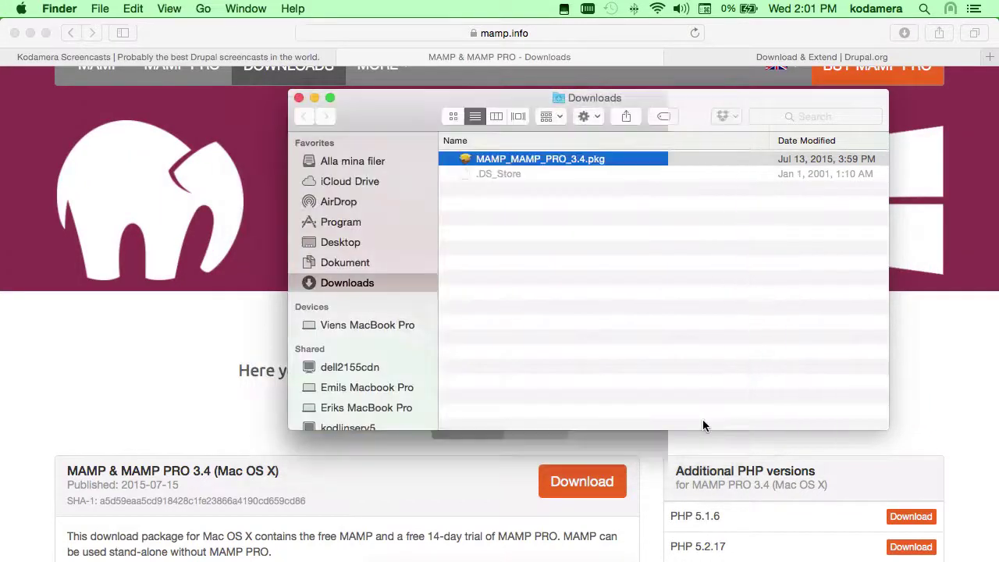
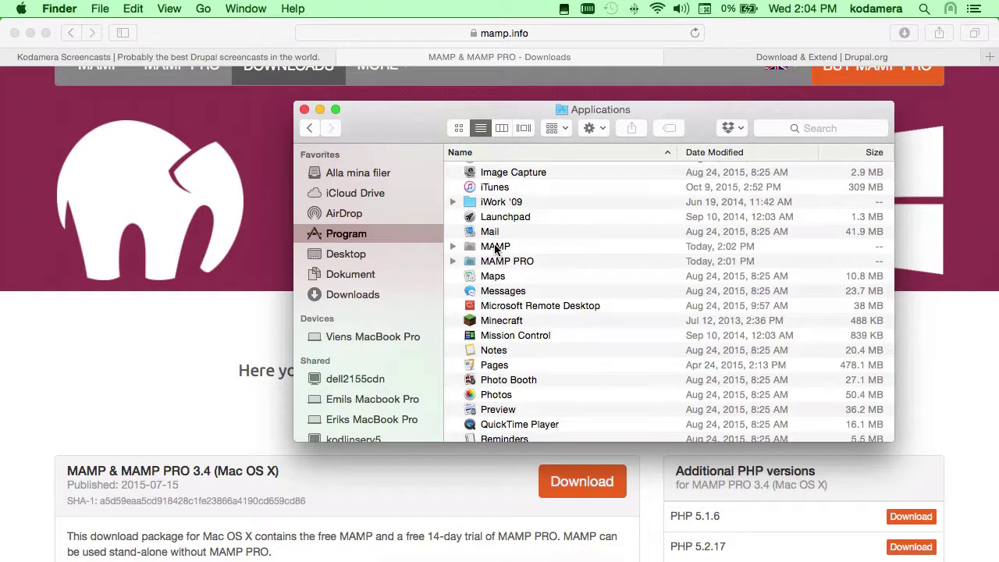
# Step: Open the MAMP folder in Applications and launch the MAMP app
pyautogui.doubleClick(495, 246)
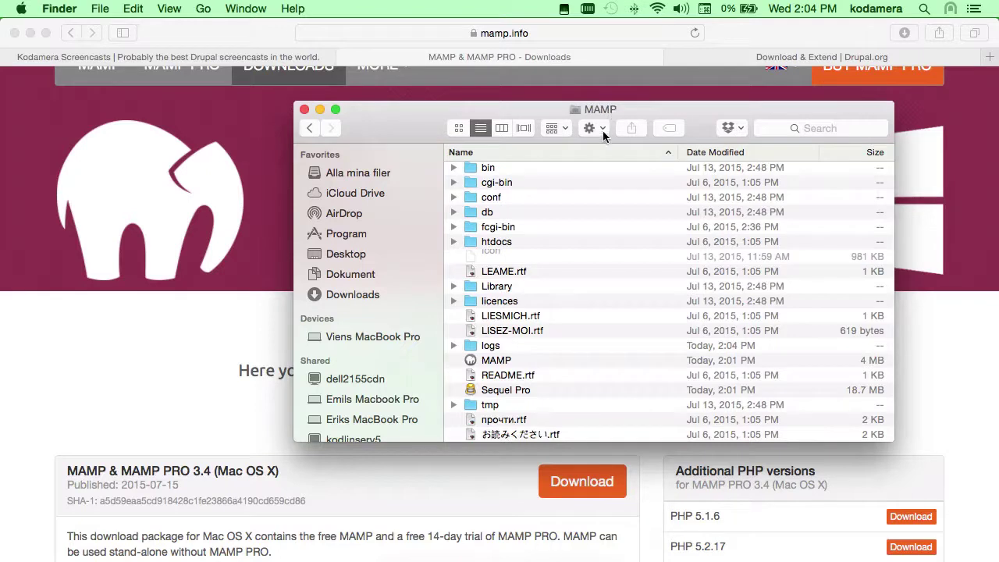
pyautogui.click(622, 362)
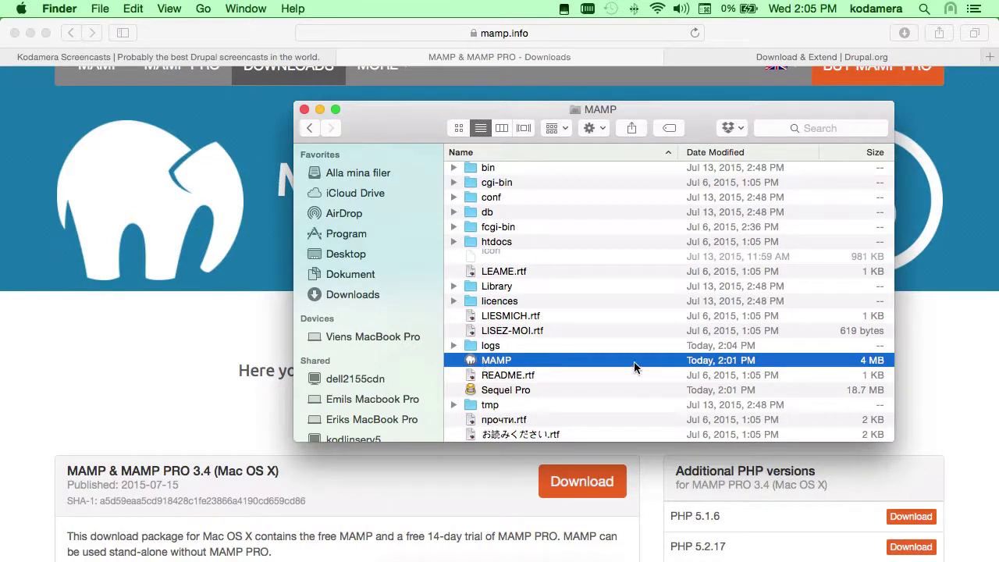
pyautogui.doubleClick(669, 363)
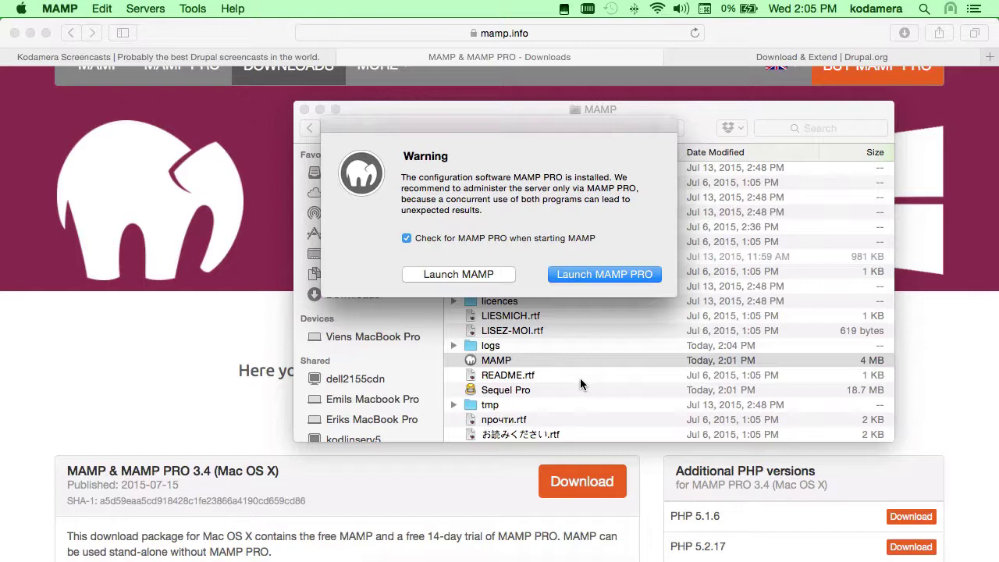
# Step: Choose the free MAMP over MAMP PRO and start the Apache and MySQL servers
pyautogui.click(450, 275)
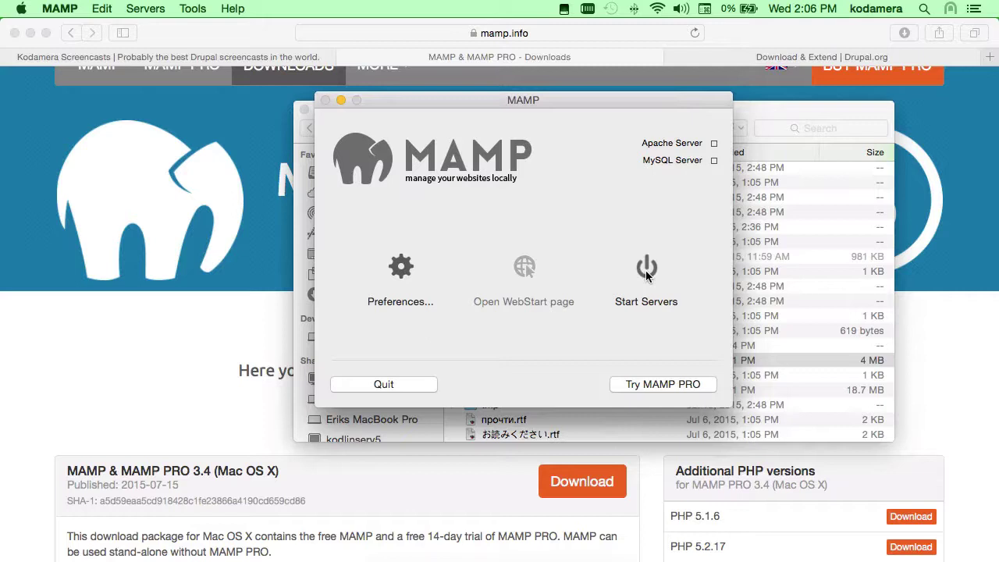
pyautogui.click(646, 269)
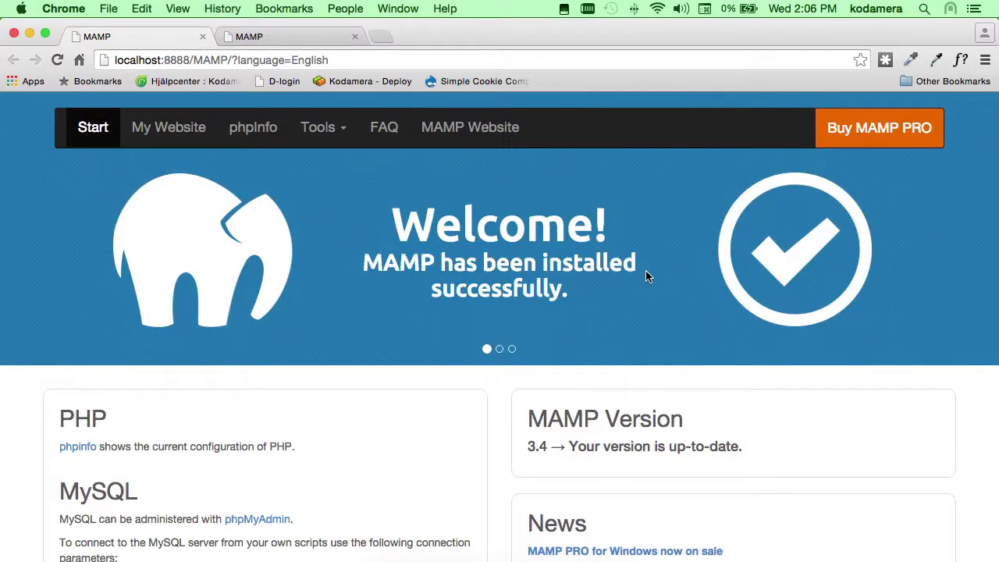
pyautogui.press('super+Tab')
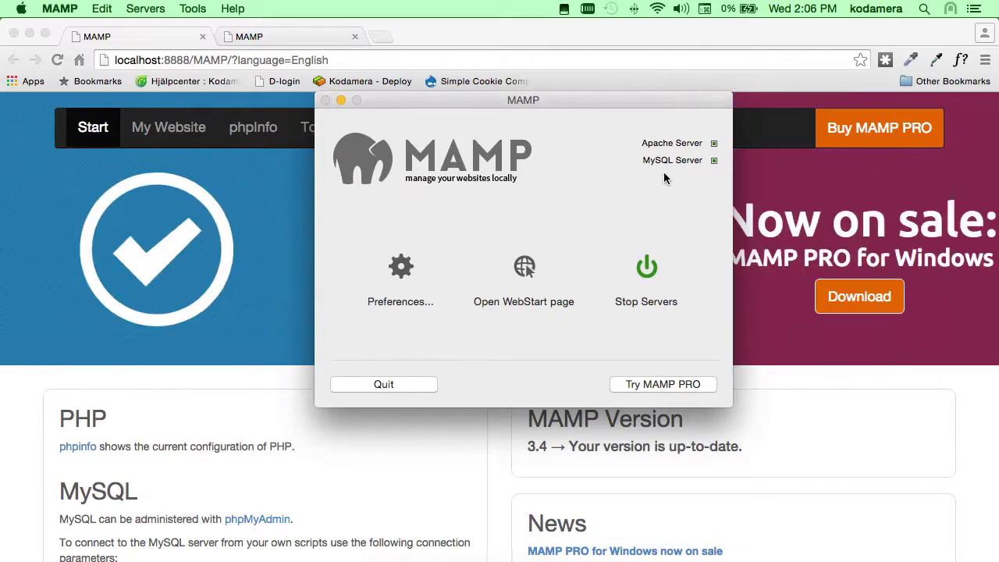
pyautogui.click(812, 415)
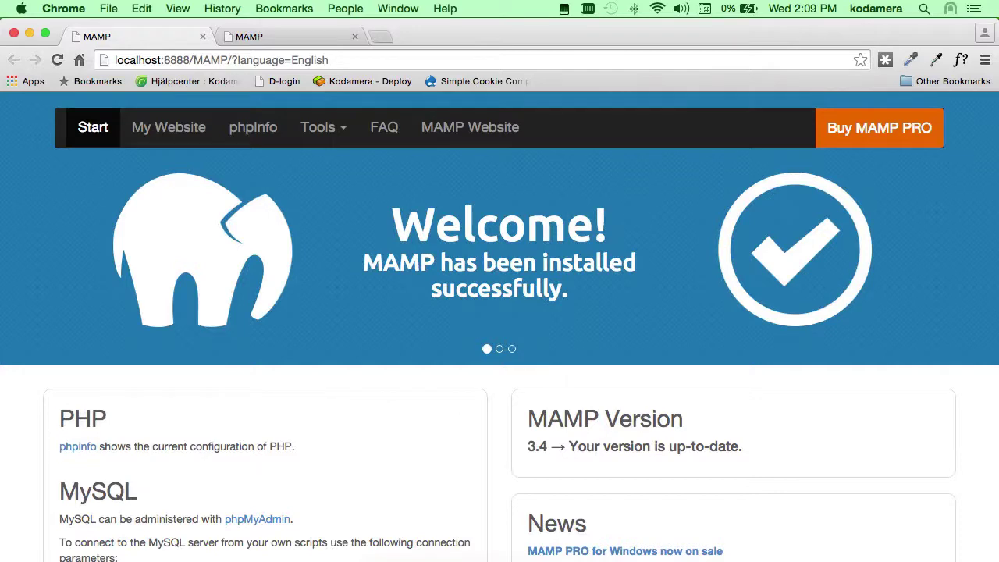
# Step: Reveal the Web Server document root, MAMP's htdocs folder, in Finder from MAMP Preferences
pyautogui.click(536, 559)
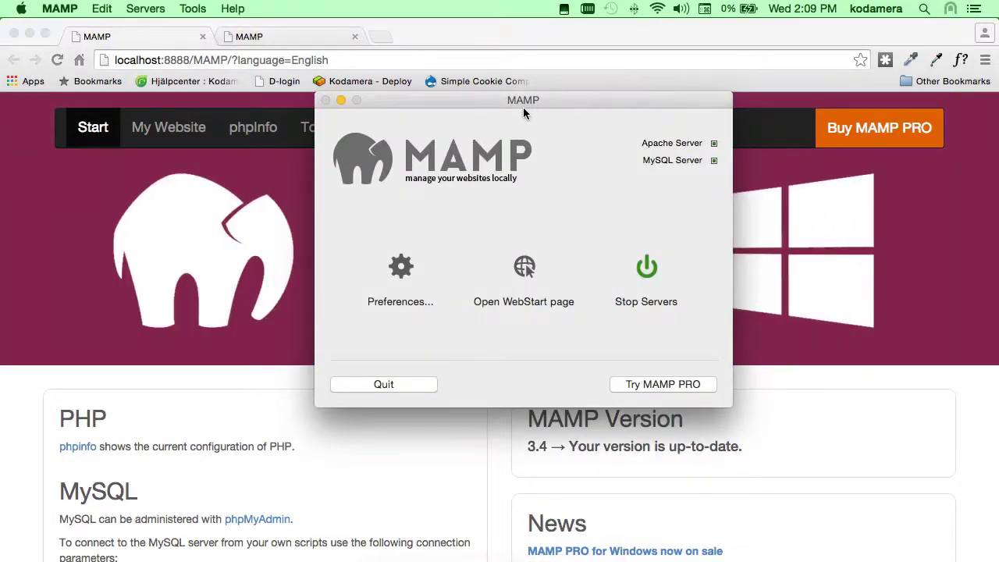
pyautogui.click(396, 267)
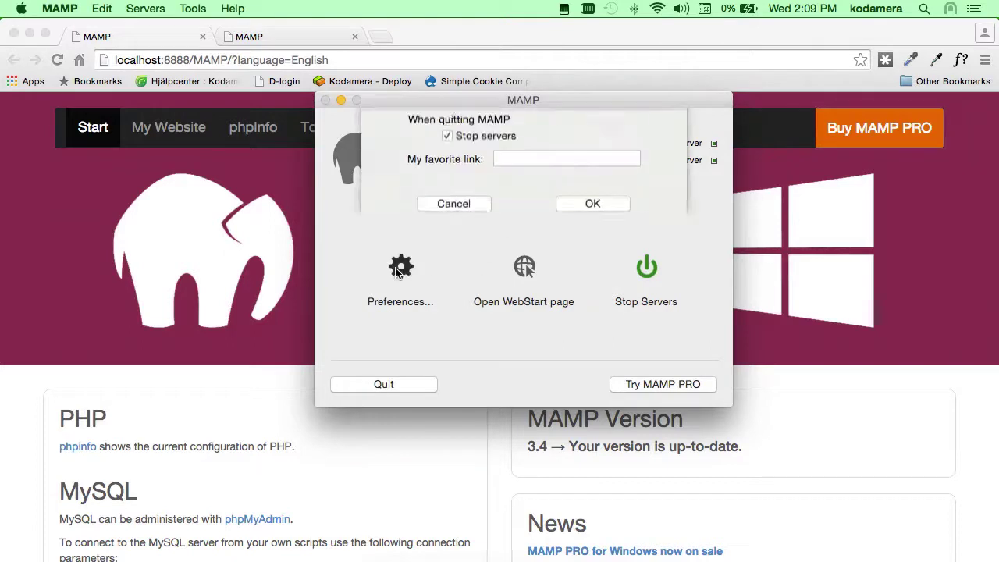
pyautogui.click(640, 127)
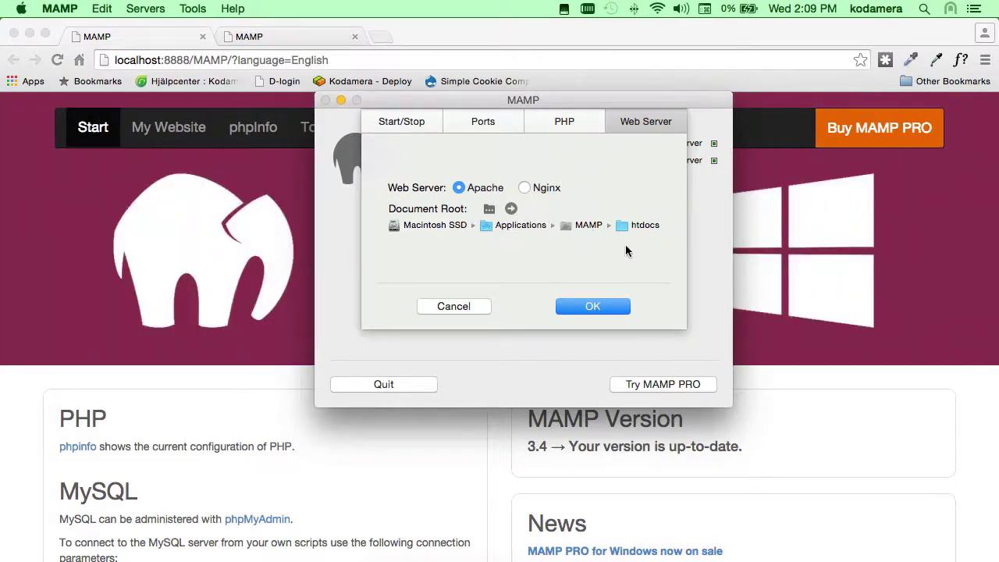
pyautogui.click(511, 210)
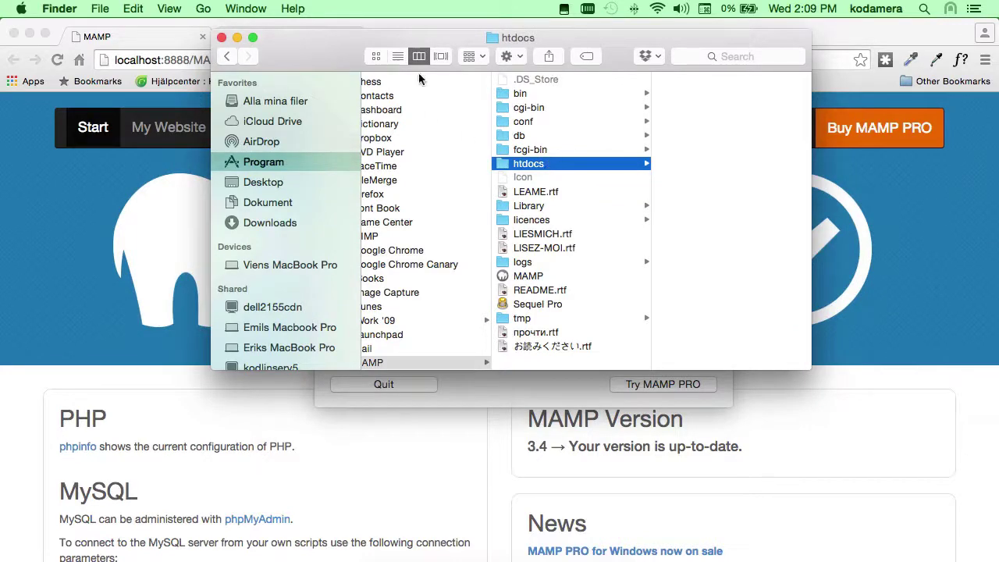
# Step: View htdocs as a list to confirm it is empty, then return to drupal.org in Safari
pyautogui.click(397, 57)
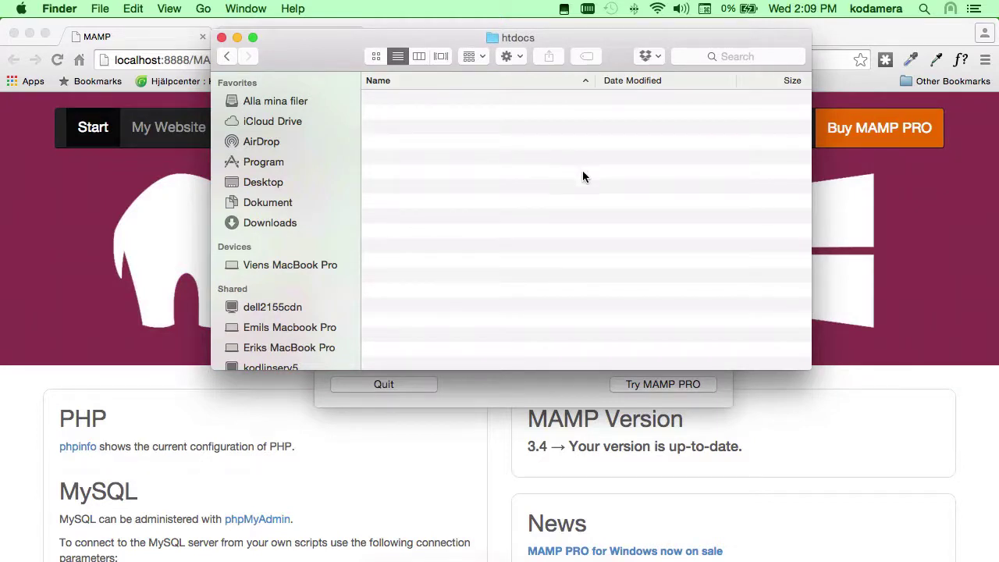
pyautogui.click(867, 451)
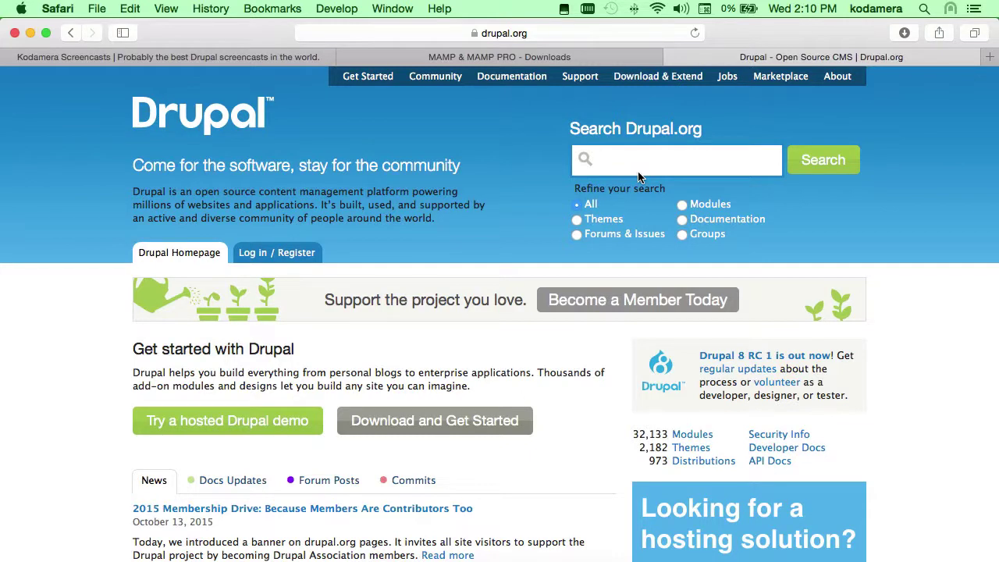
# Step: Download the Drupal 8.0.0-rc1 tar.gz from the Drupal Core page under Download & Extend
pyautogui.click(657, 80)
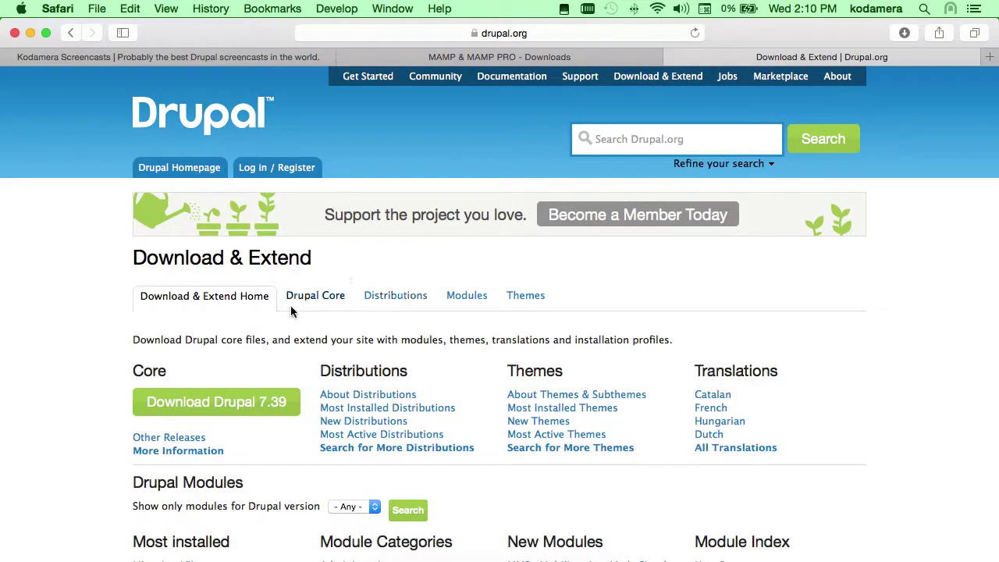
pyautogui.click(328, 300)
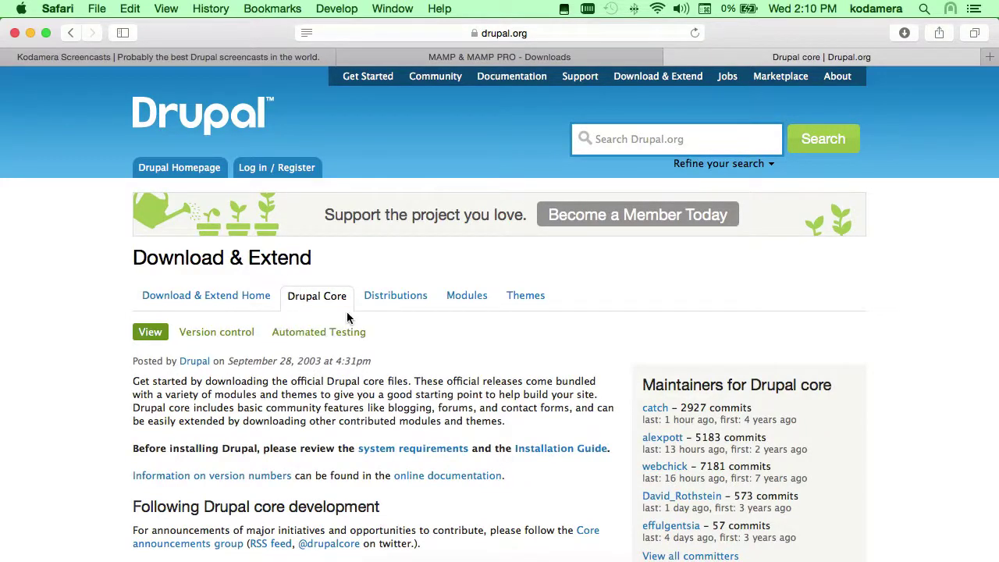
pyautogui.scroll(-8, 349, 328)
pyautogui.scroll(-6, 73, 340)
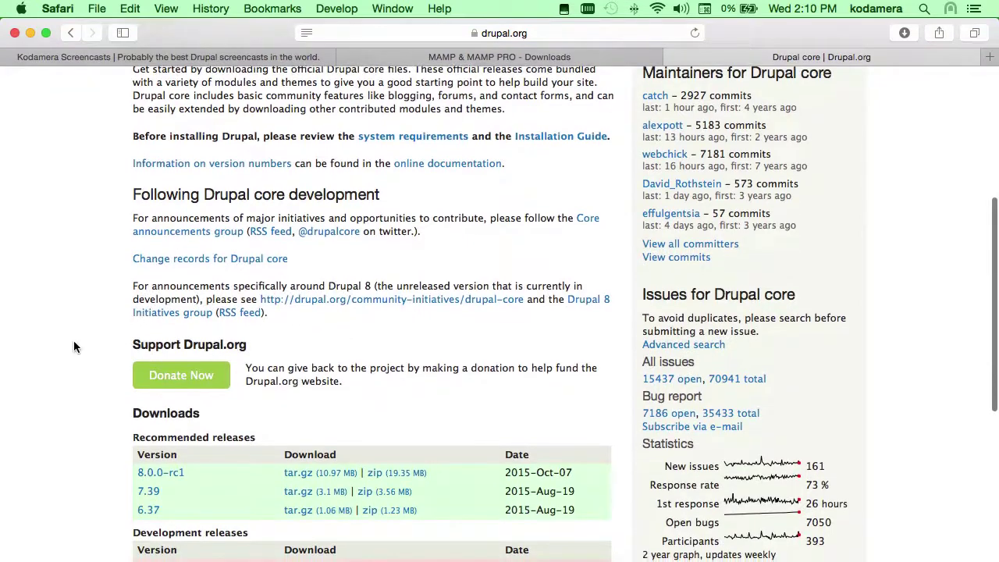
pyautogui.scroll(3, 115, 316)
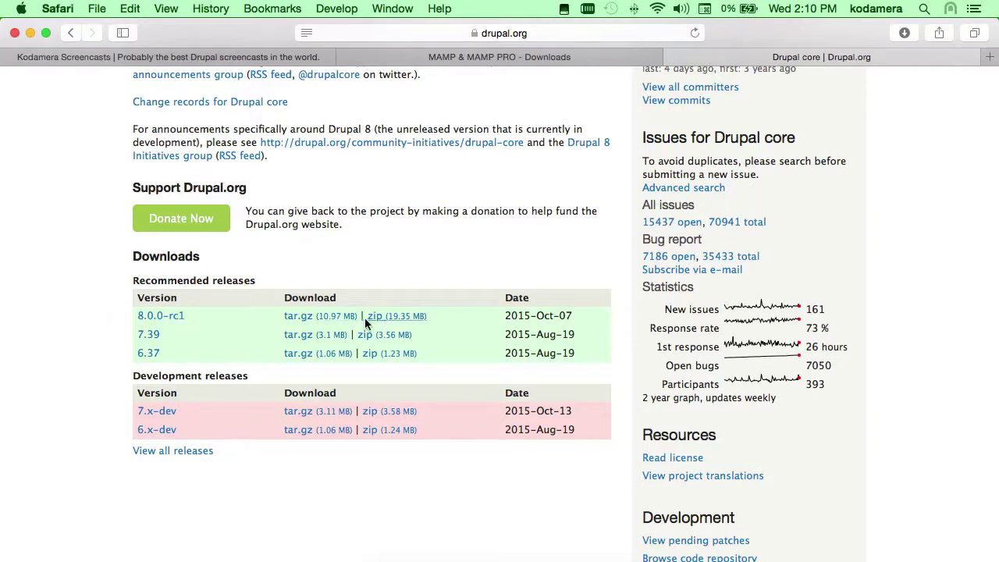
pyautogui.click(317, 316)
# Step: Extract drupal-8.0.0-rc1.tar in Downloads and open the drupal-8.0.0-rc1 folder in an enlarged window
pyautogui.click(515, 555)
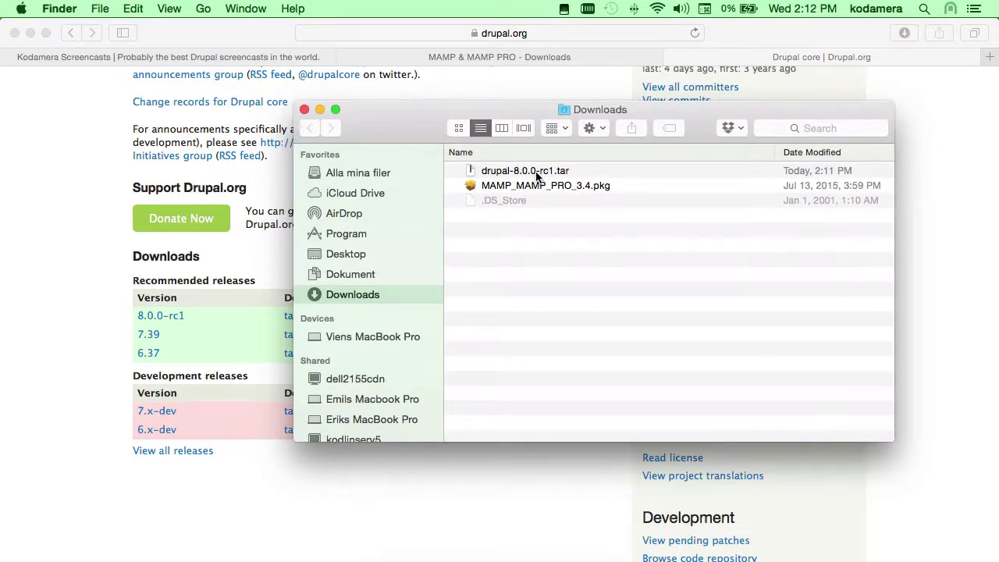
pyautogui.doubleClick(536, 171)
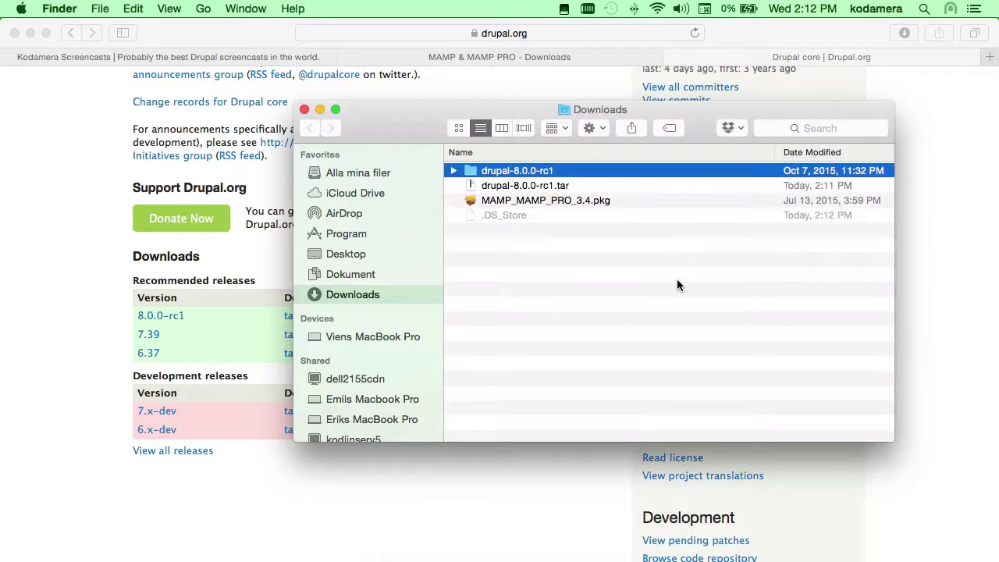
pyautogui.doubleClick(486, 175)
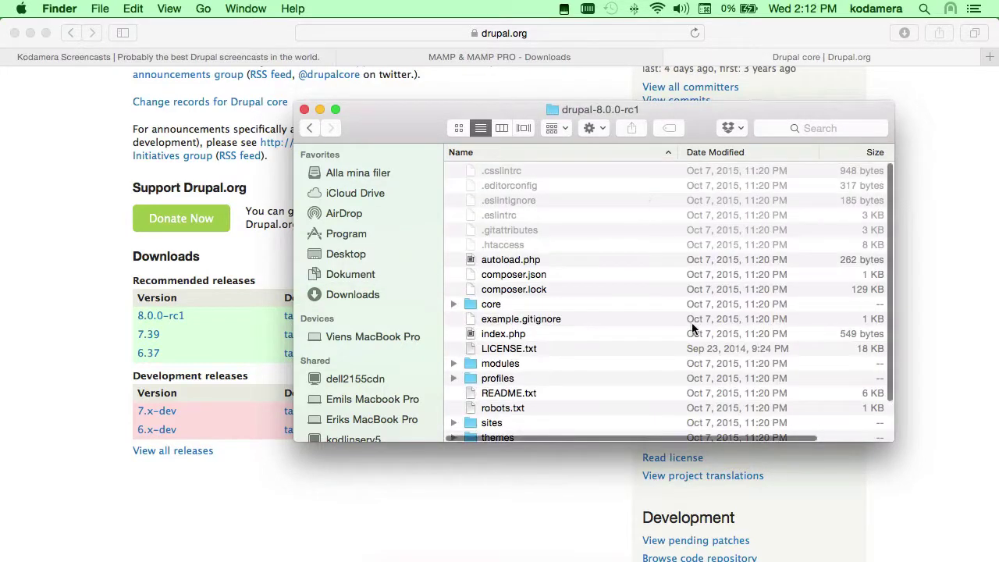
pyautogui.doubleClick(695, 440)
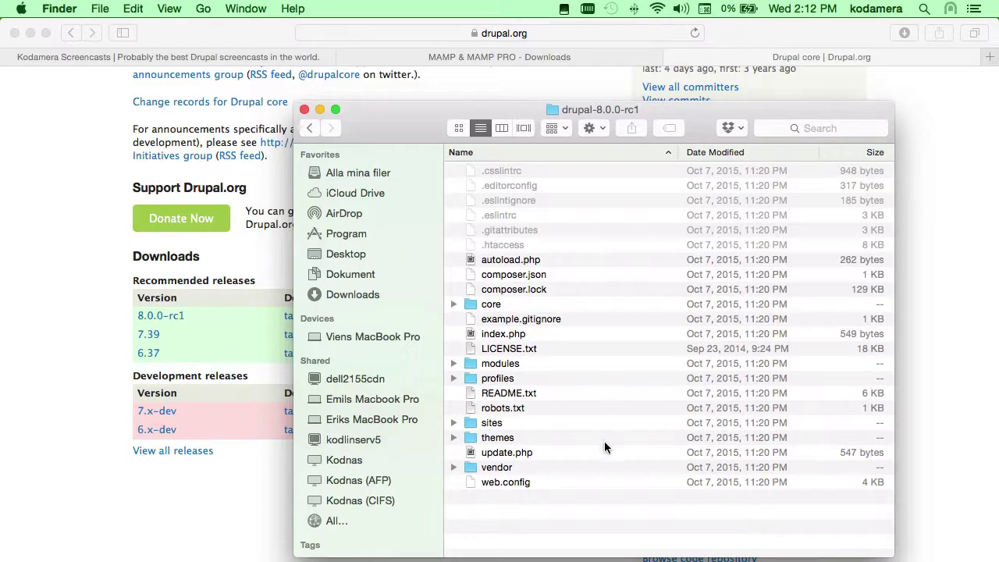
# Step: Select all 22 Drupal 8.0.0-rc1 files and drag them into MAMP's htdocs folder
pyautogui.moveTo(591, 508); pyautogui.dragTo(478, 169)
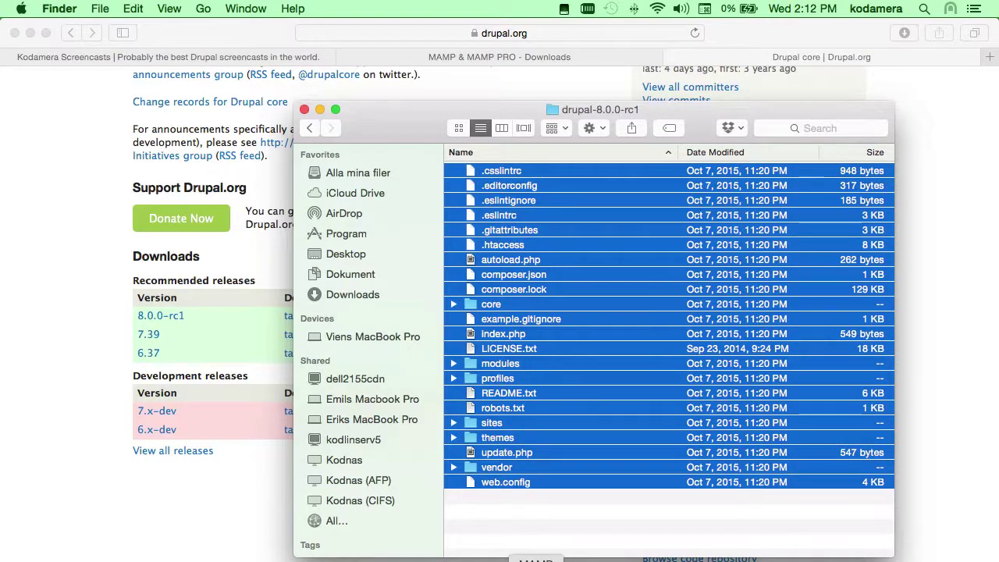
pyautogui.press('super+Tab')
pyautogui.click(511, 208)
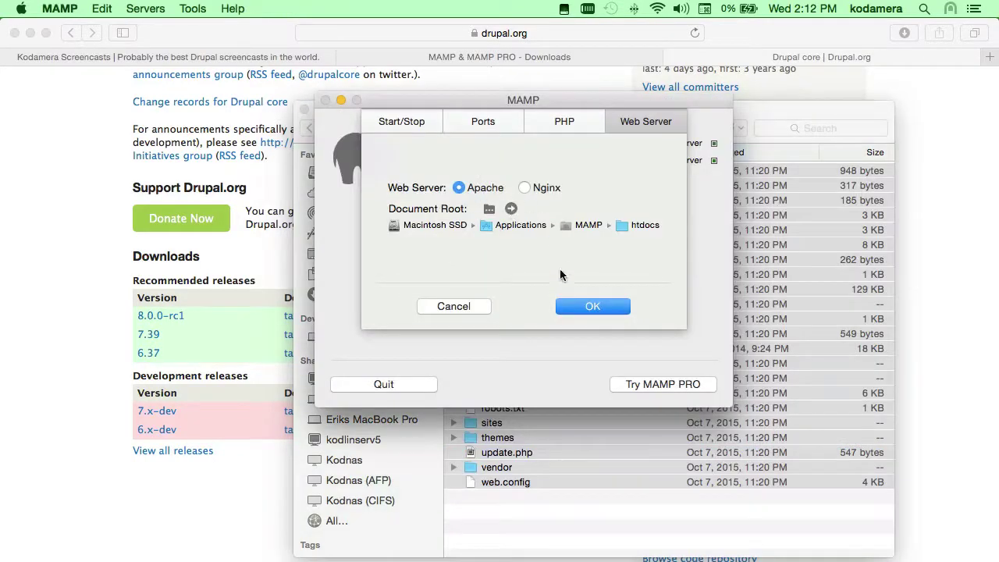
pyautogui.moveTo(528, 55); pyautogui.dragTo(289, 46)
pyautogui.doubleClick(175, 178)
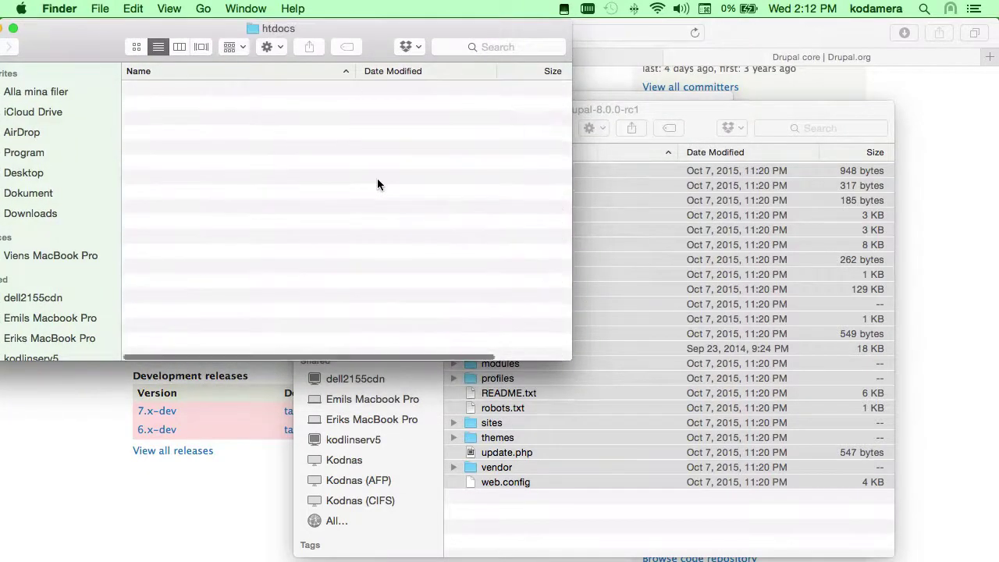
pyautogui.moveTo(707, 126); pyautogui.dragTo(828, 91)
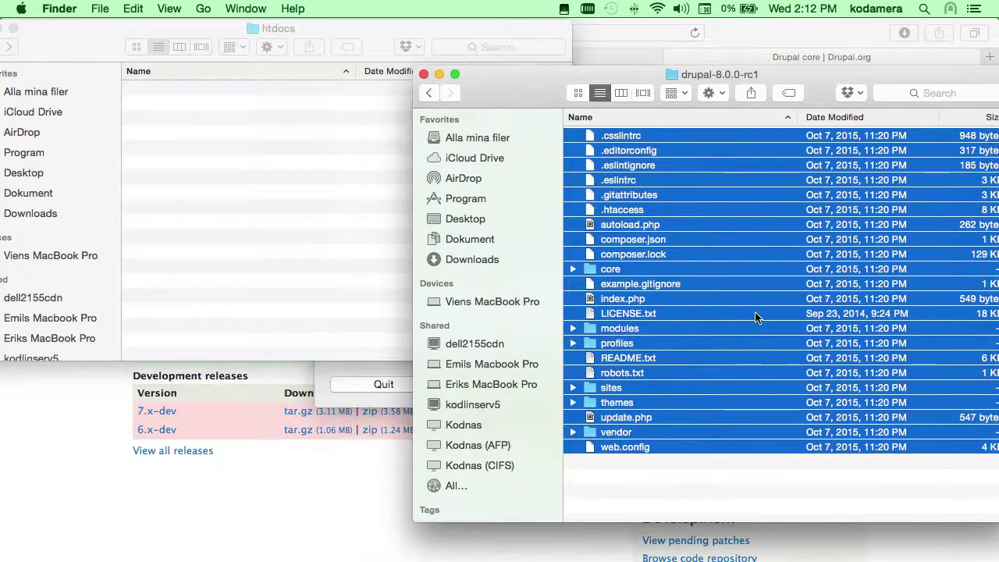
pyautogui.moveTo(679, 226); pyautogui.dragTo(287, 156)
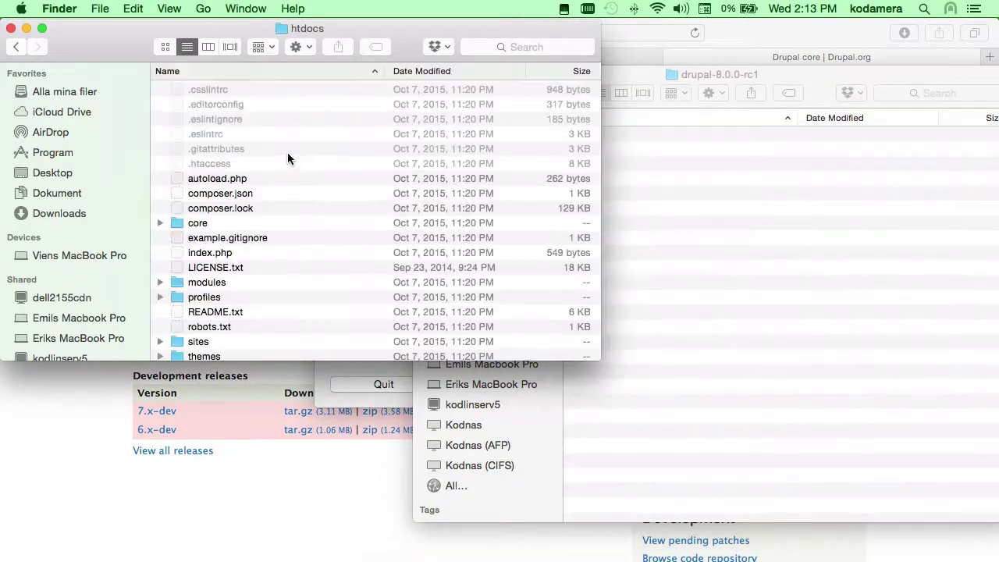
# Step: Clear the multi-file selection in the Finder window
pyautogui.click(399, 195)
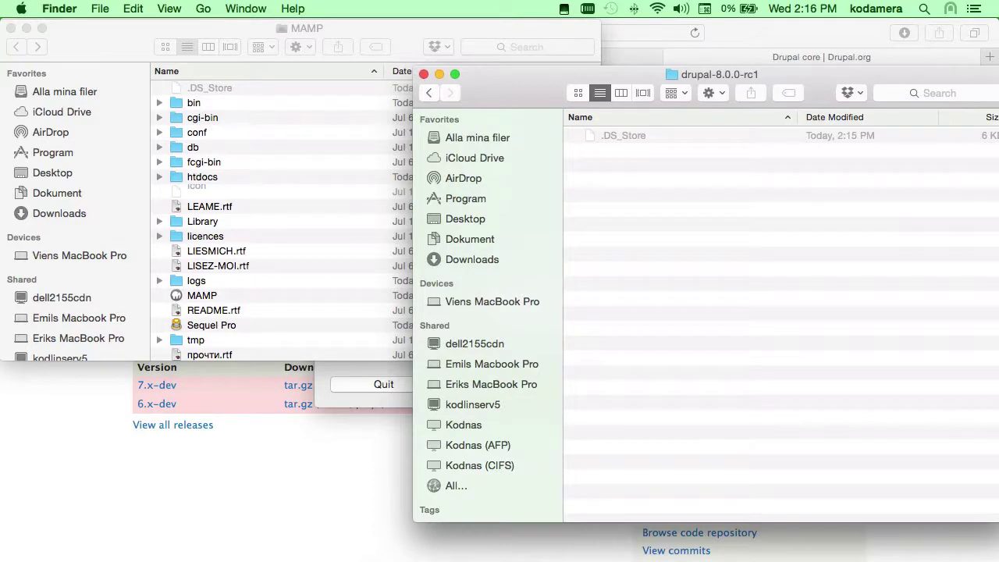
# Step: Select the Sequel Pro app inside the Applications/MAMP folder
pyautogui.click(287, 224)
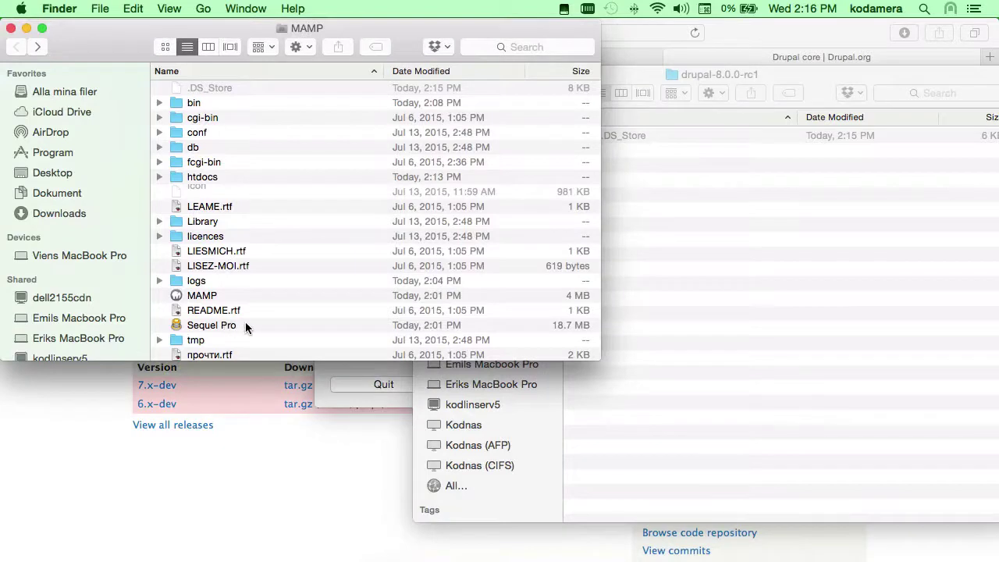
pyautogui.click(218, 325)
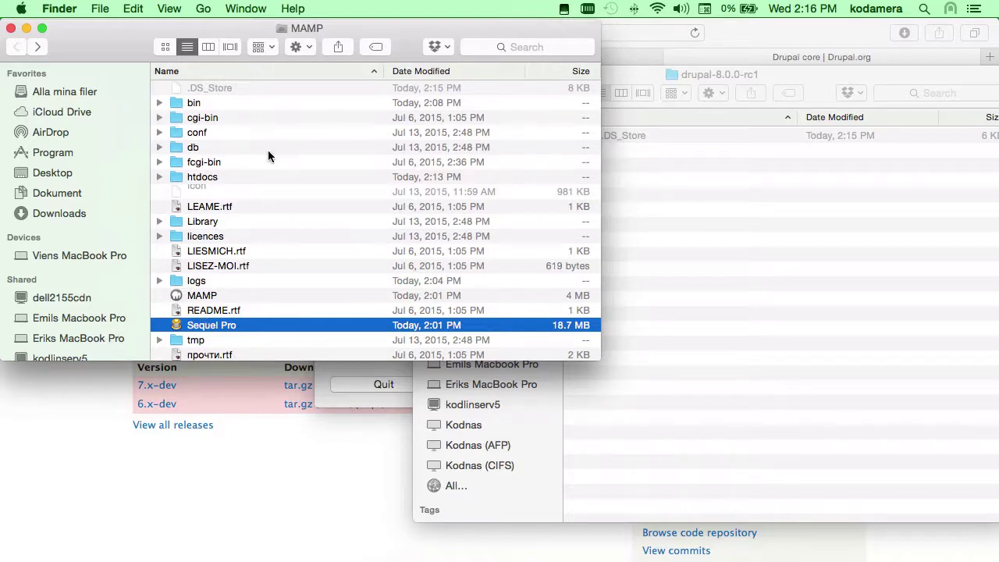
pyautogui.click(74, 153)
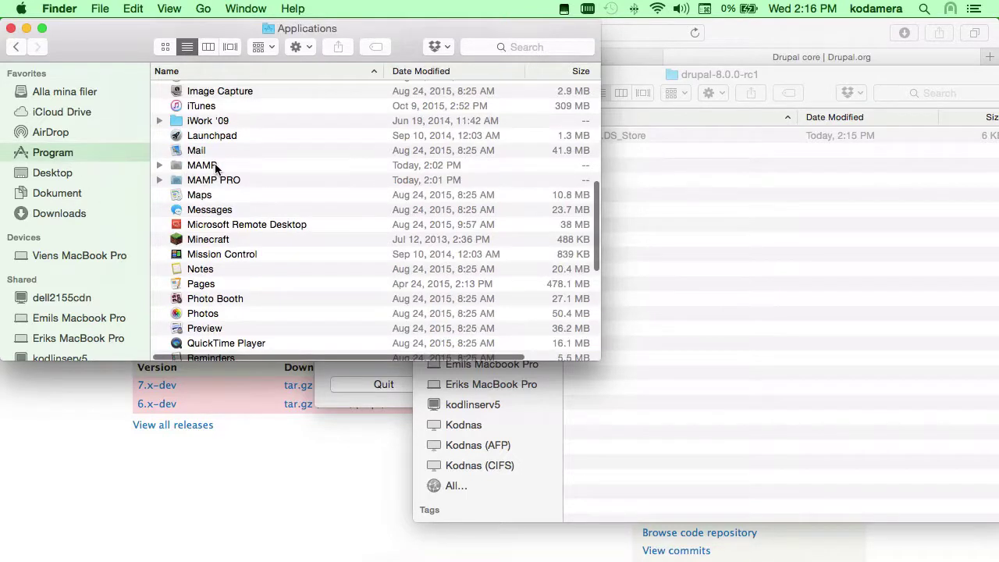
pyautogui.doubleClick(312, 170)
pyautogui.scroll(-3, 213, 295)
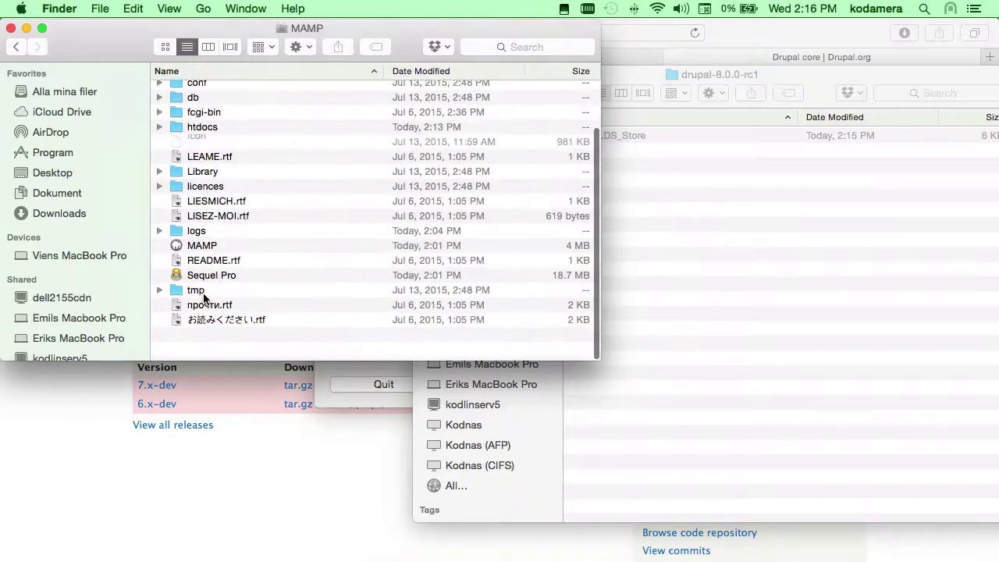
pyautogui.click(213, 279)
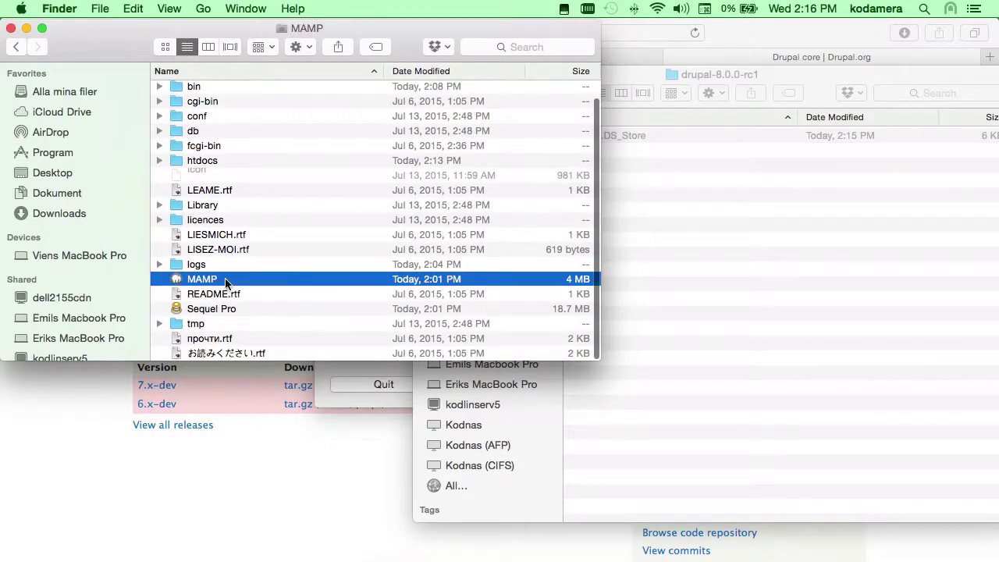
pyautogui.hscroll(1, 234, 289)
pyautogui.click(297, 310)
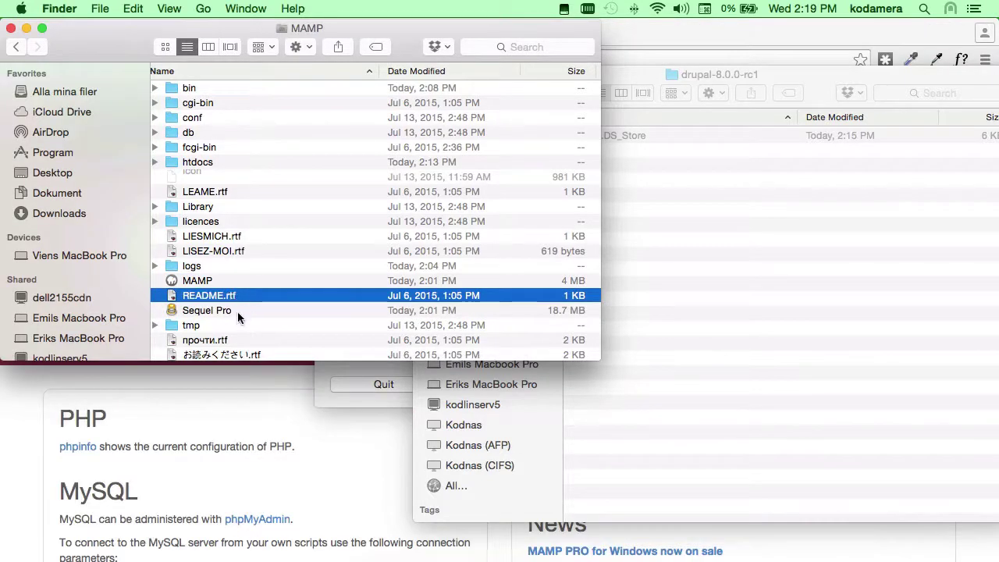
# Step: Launch Sequel Pro and name the quick connection 'My own connection to MAMP'
pyautogui.doubleClick(241, 311)
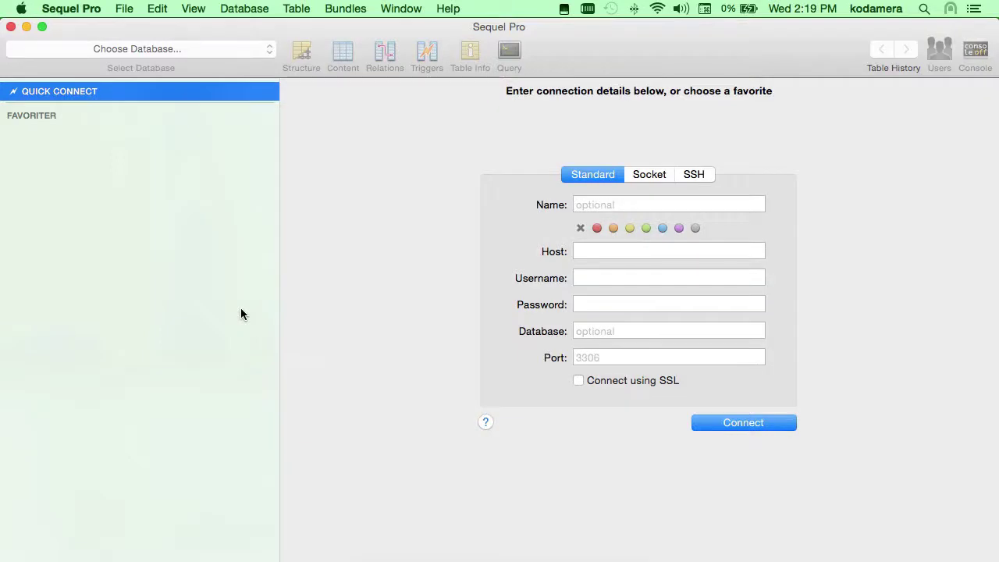
pyautogui.click(764, 207)
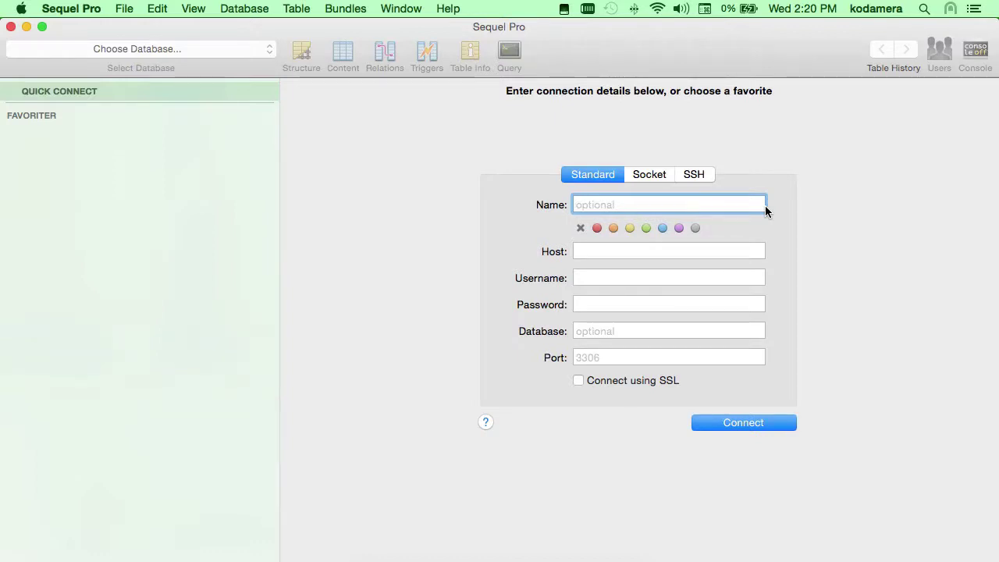
pyautogui.write('M')
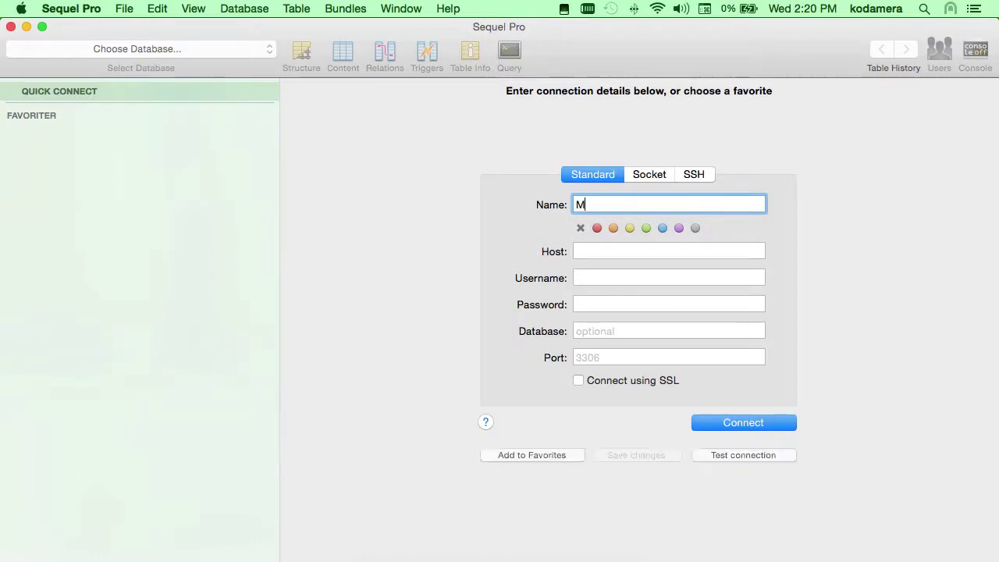
pyautogui.write('y own co')
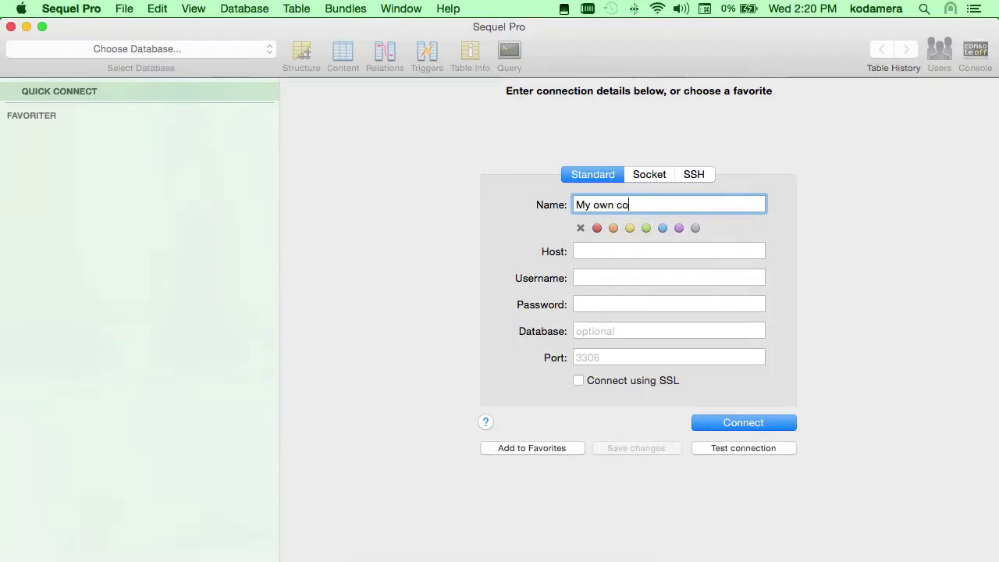
pyautogui.write('nnection to MAMP')
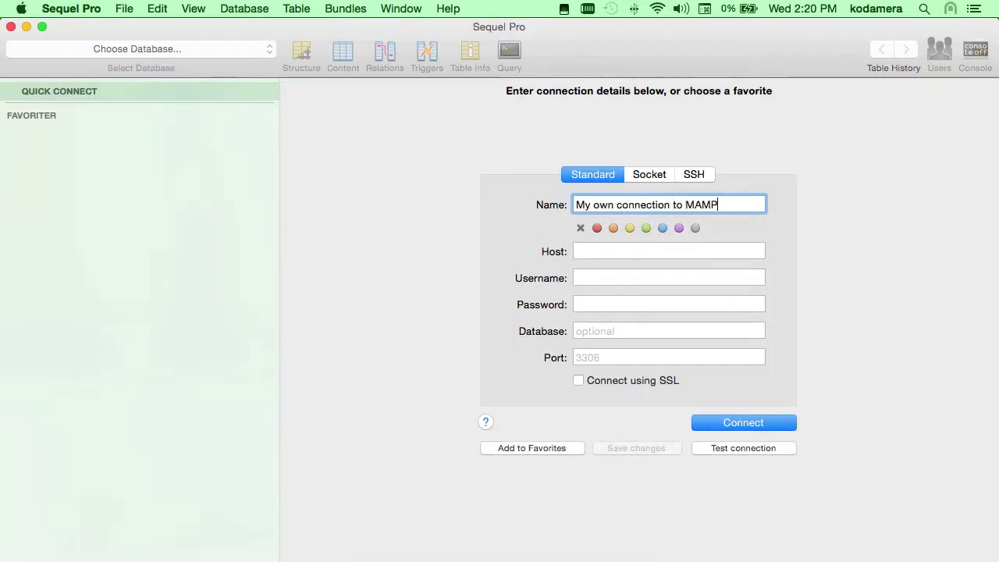
# Step: Set the connection host to 127.0.0.1 instead of localhost
pyautogui.click(664, 250)
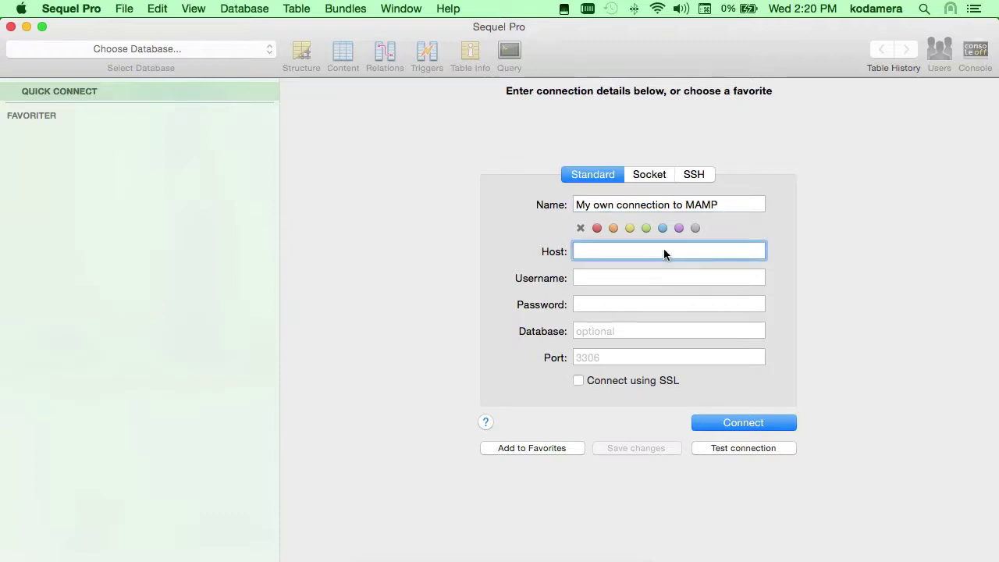
pyautogui.write('localhost')
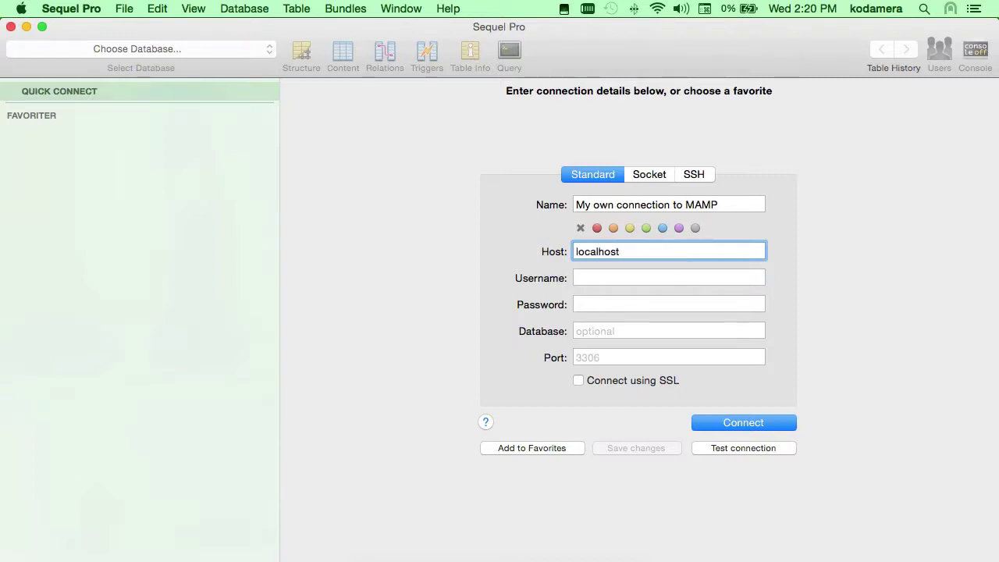
pyautogui.press('super+a')
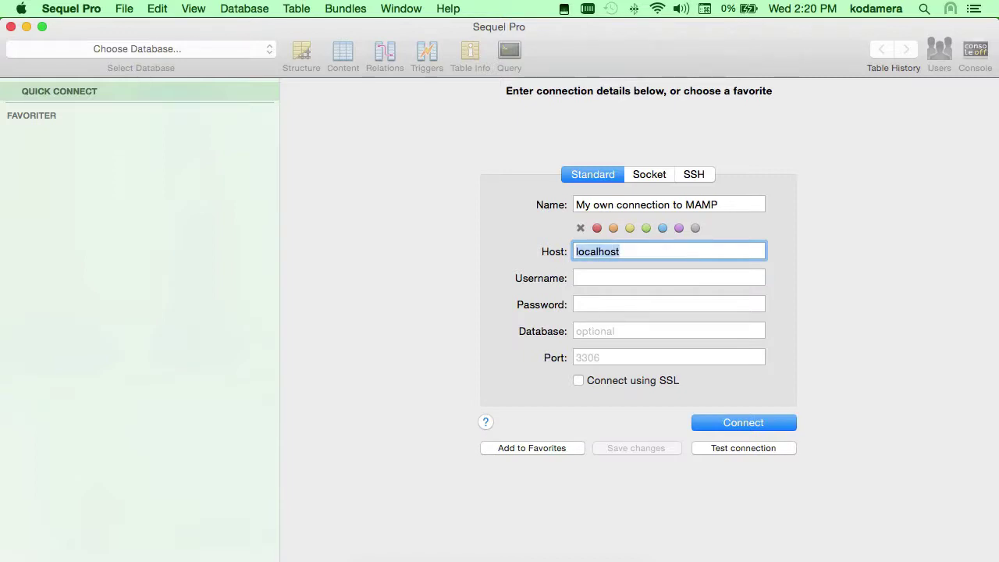
pyautogui.write('127.0.01')
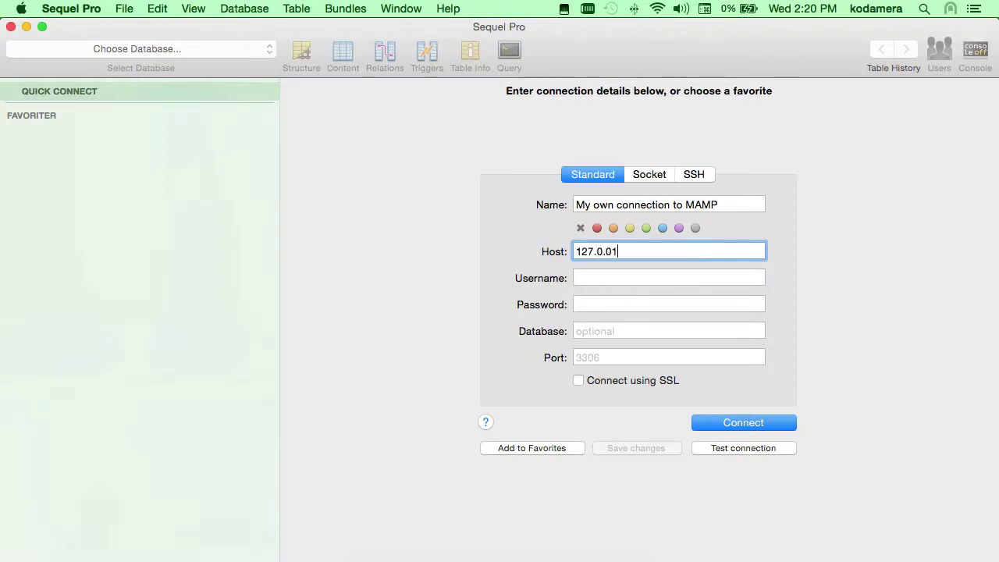
pyautogui.click(616, 252)
pyautogui.write('.')
pyautogui.press('super+a')
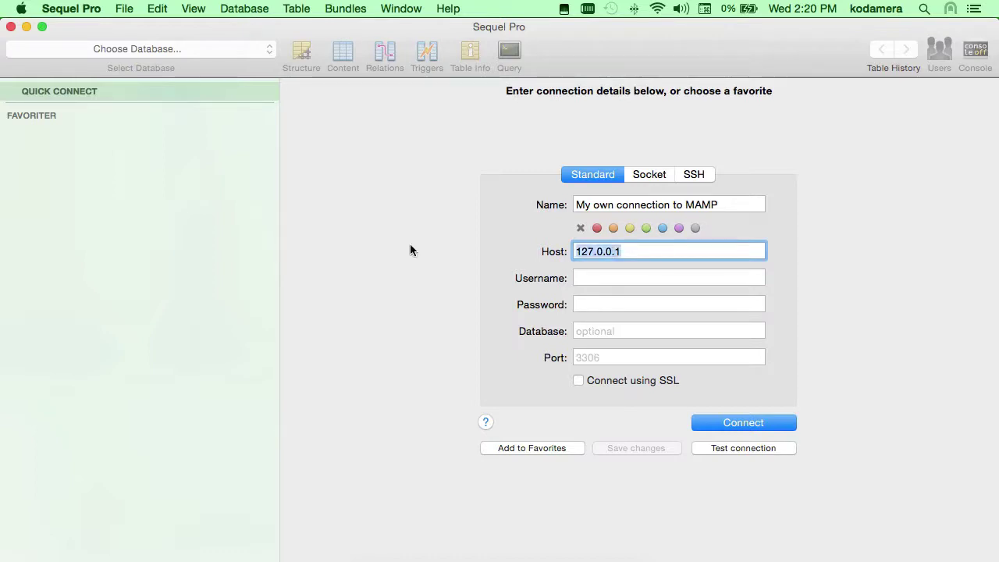
pyautogui.write('localhost')
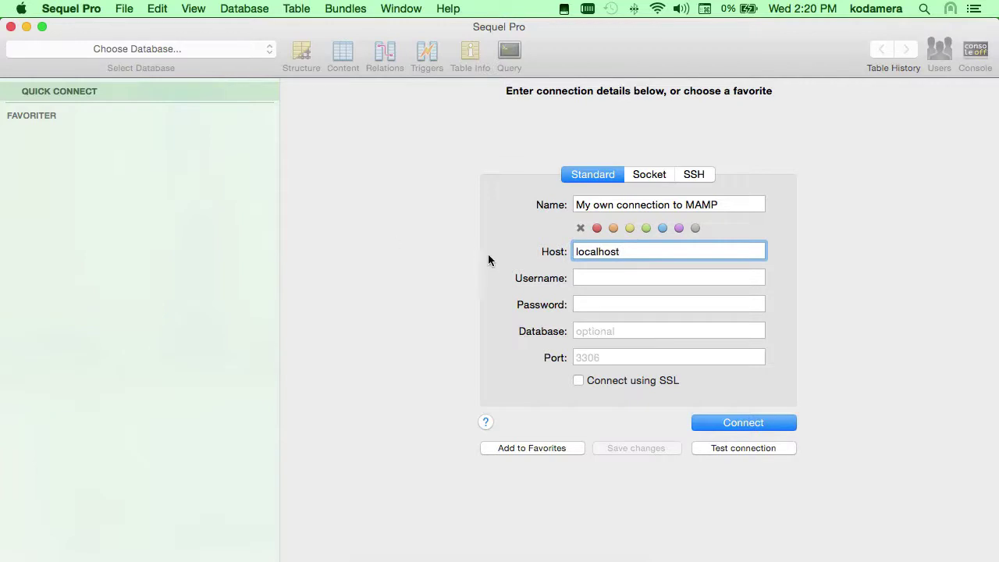
pyautogui.press('Return')
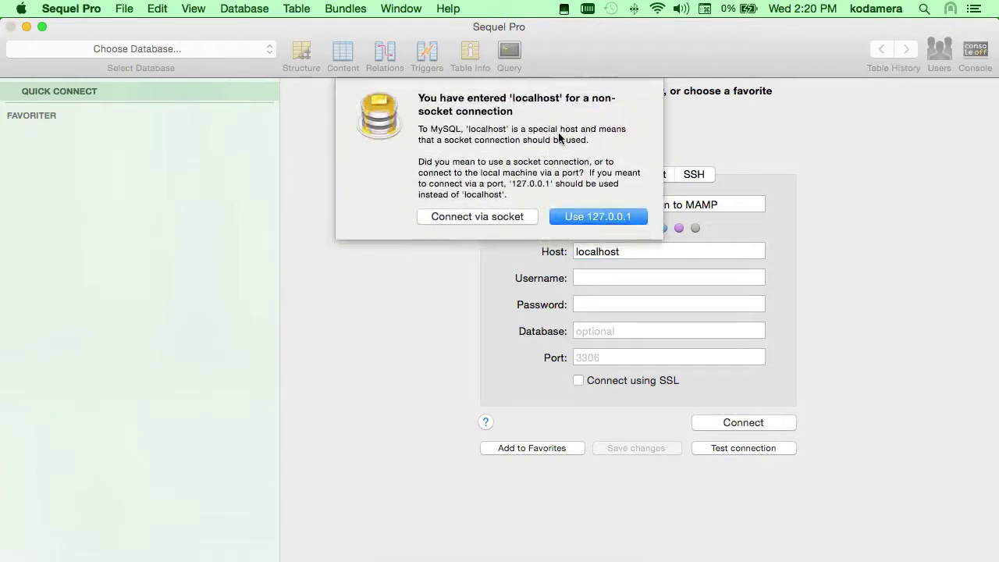
pyautogui.click(597, 217)
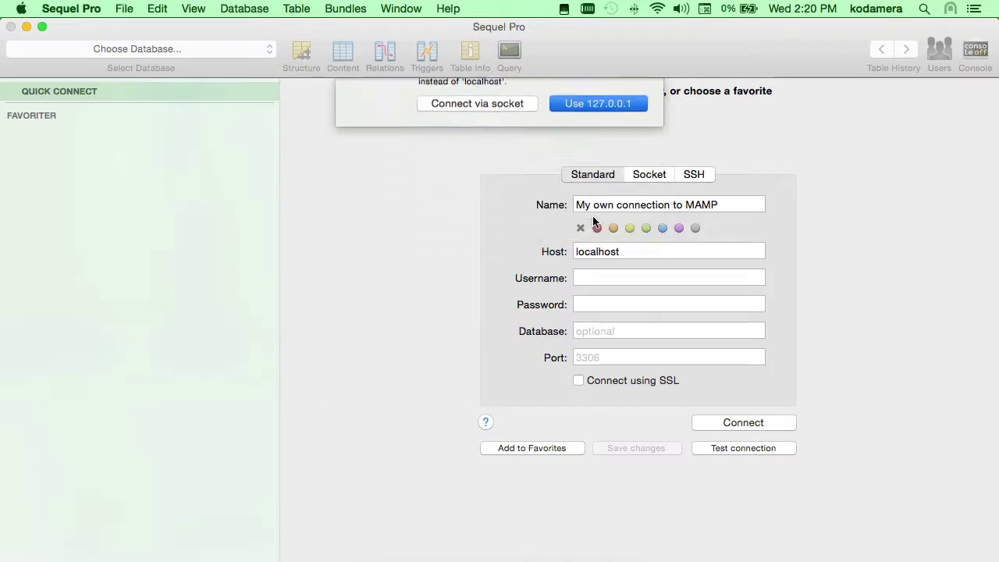
# Step: Enter username root and the MySQL account password
pyautogui.click(592, 269)
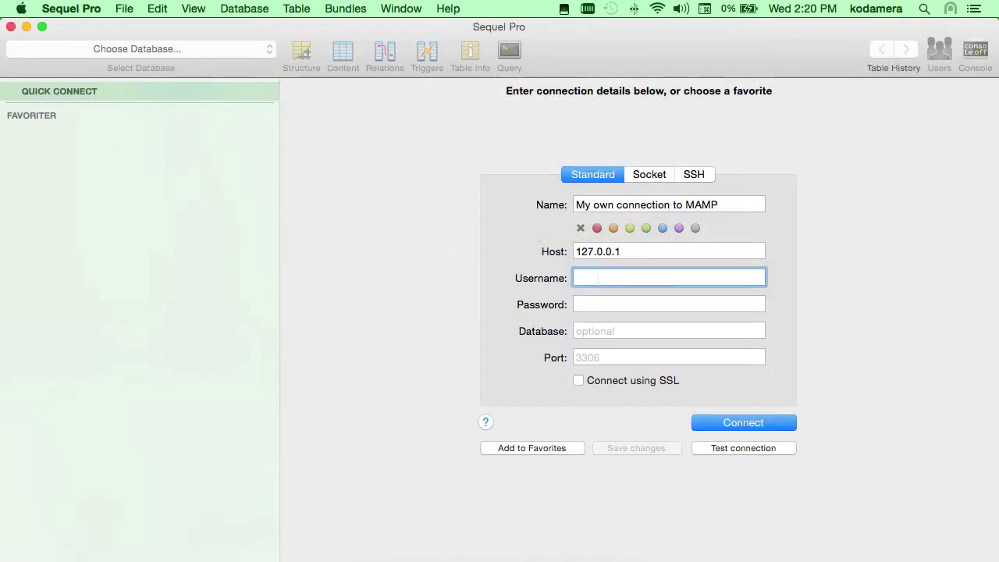
pyautogui.write('root')
pyautogui.press('Tab')
pyautogui.write('r')
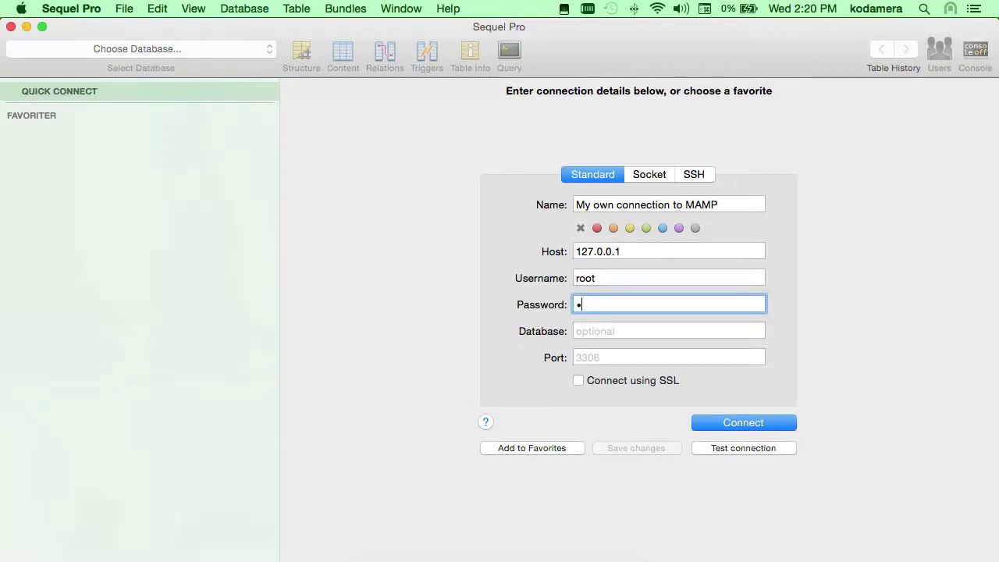
pyautogui.write('oot')
pyautogui.click(662, 362)
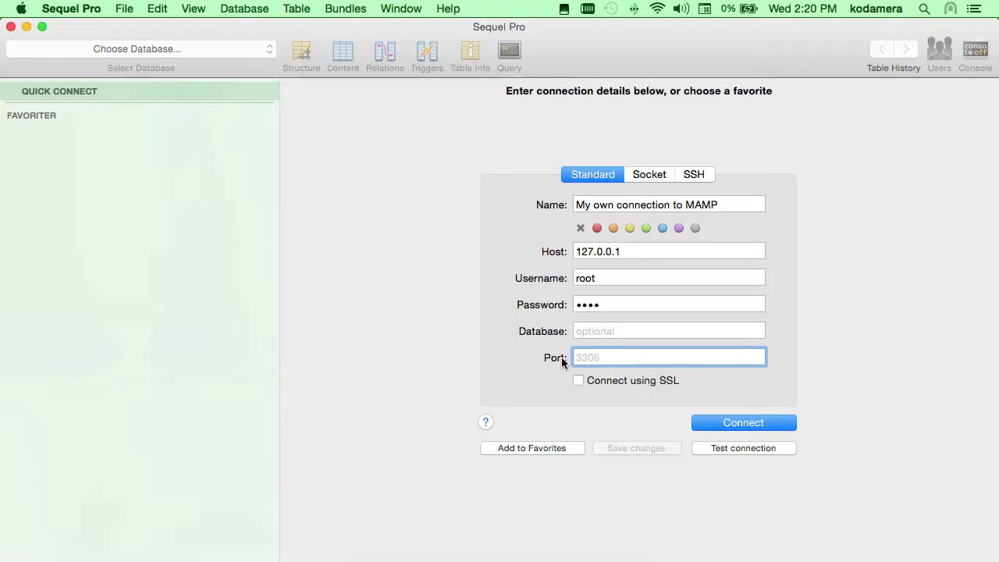
pyautogui.click(520, 561)
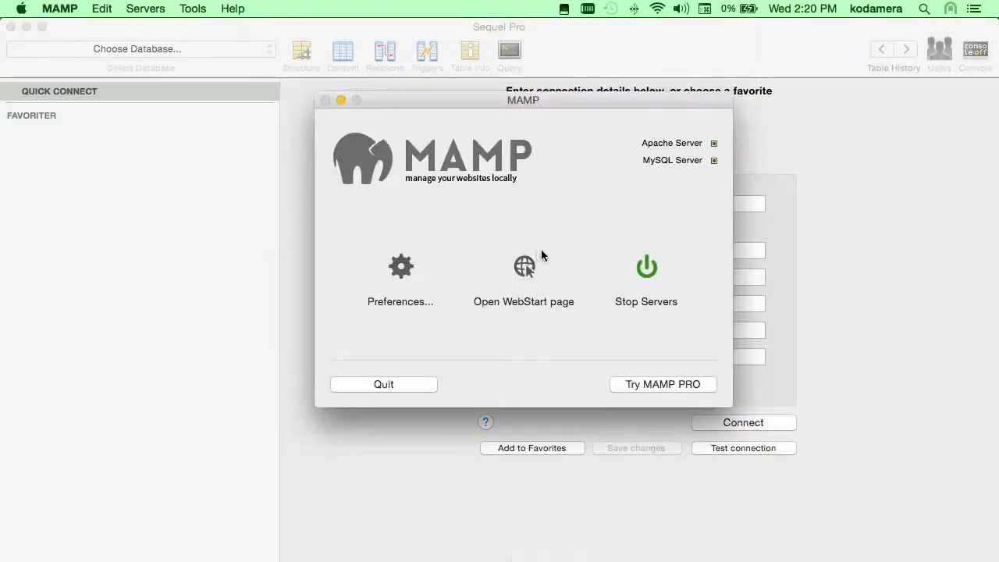
pyautogui.click(399, 269)
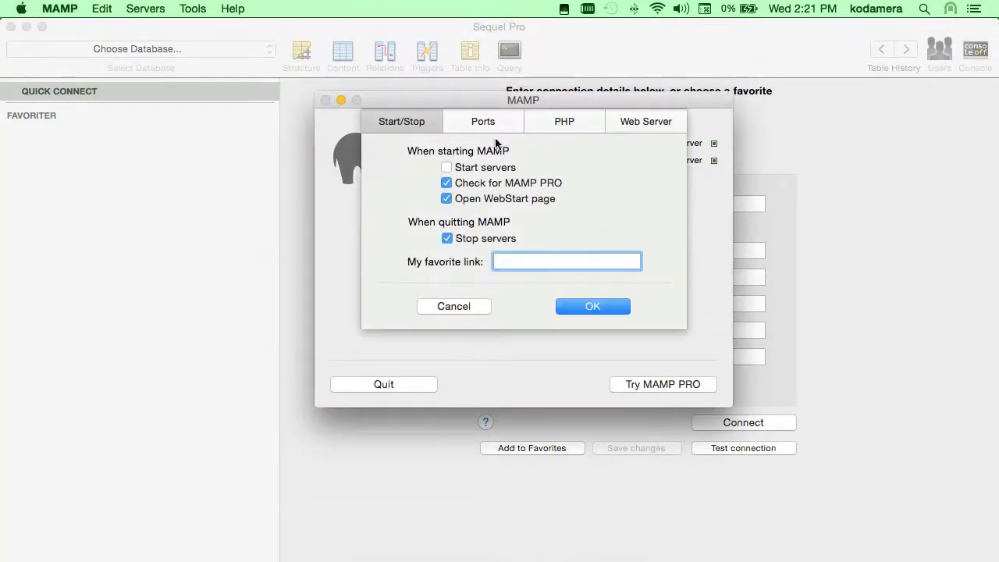
pyautogui.click(484, 123)
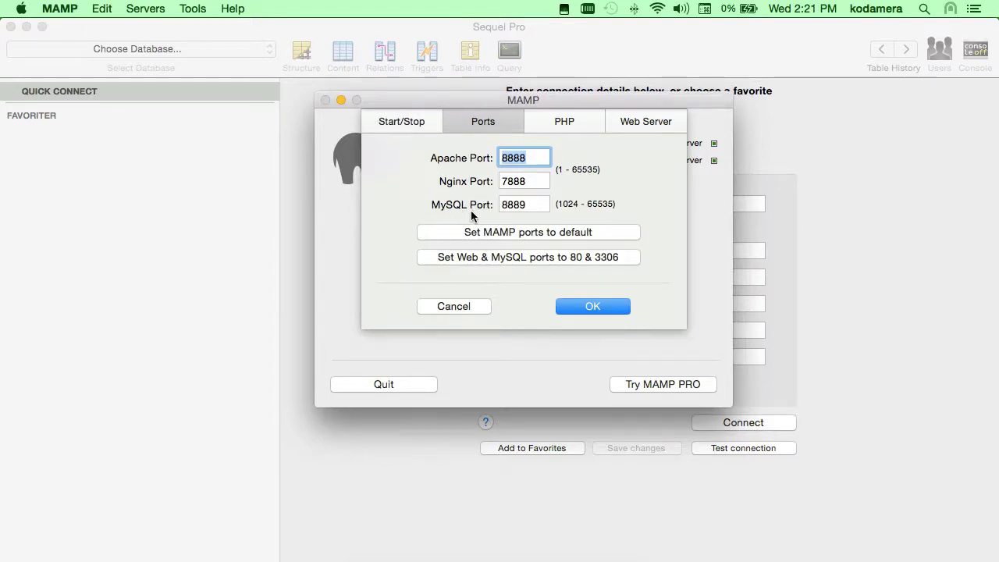
pyautogui.click(461, 306)
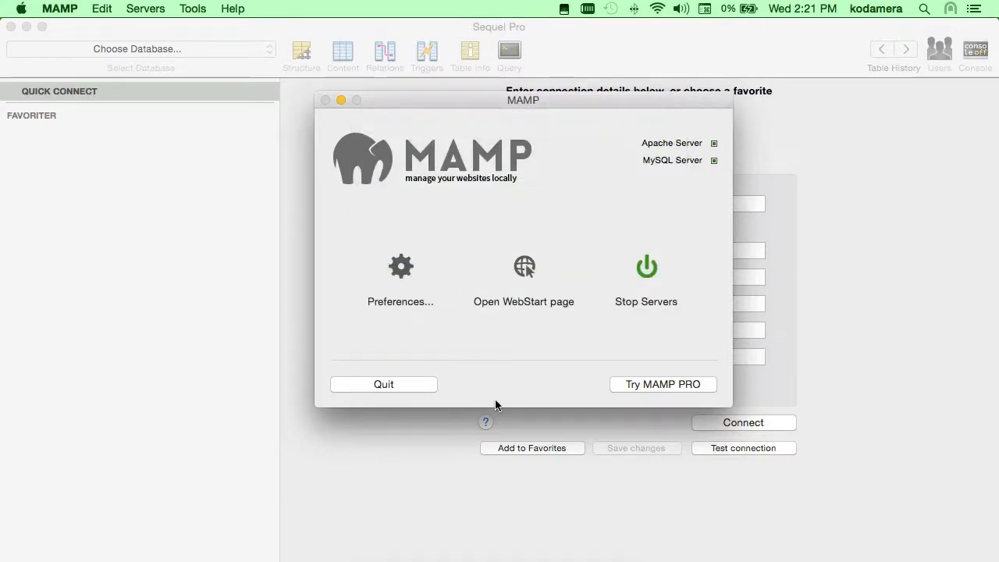
pyautogui.click(465, 495)
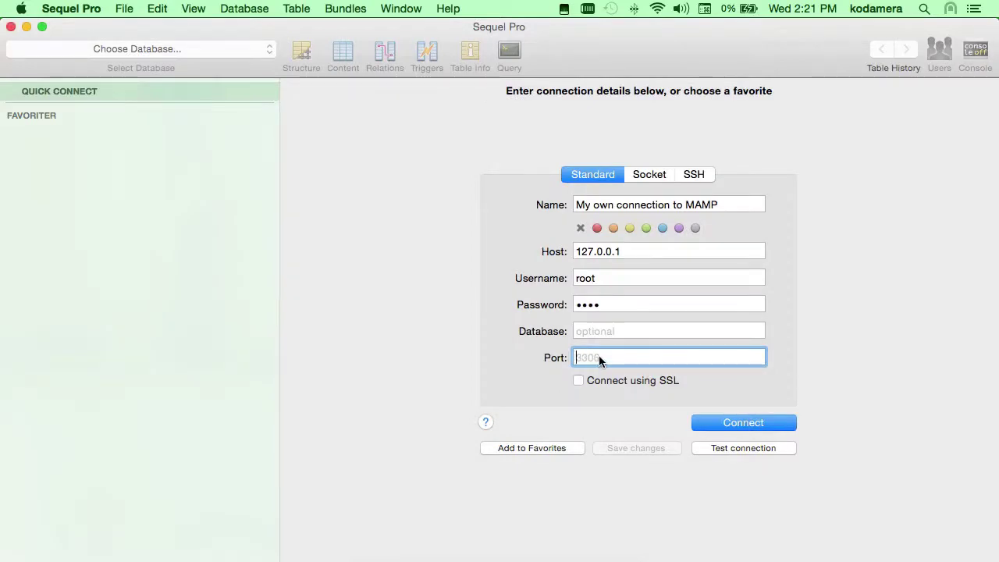
# Step: Enter port 8889, test the connection, save it as a favourite and connect to MySQL
pyautogui.write('8889')
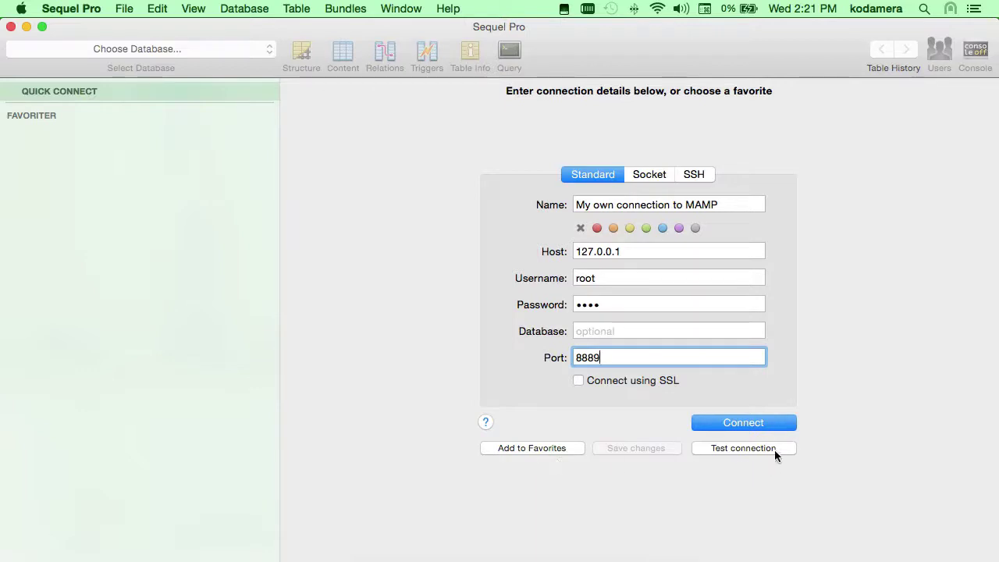
pyautogui.click(774, 450)
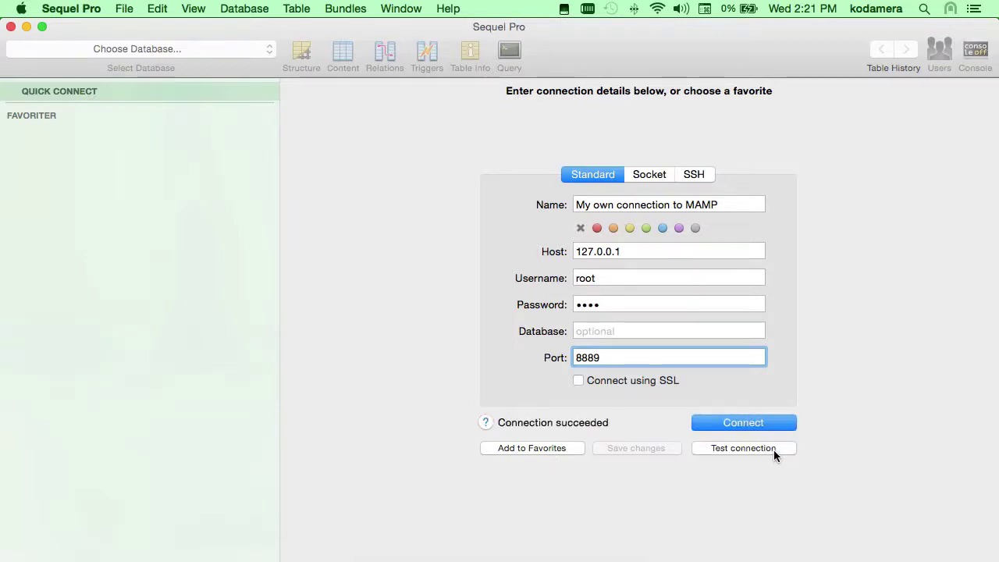
pyautogui.click(534, 450)
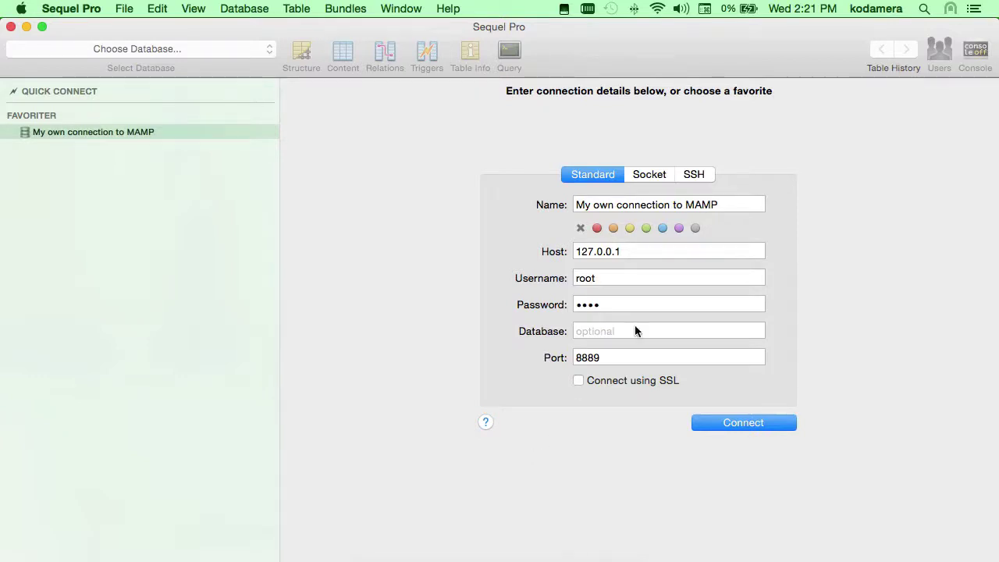
pyautogui.click(751, 424)
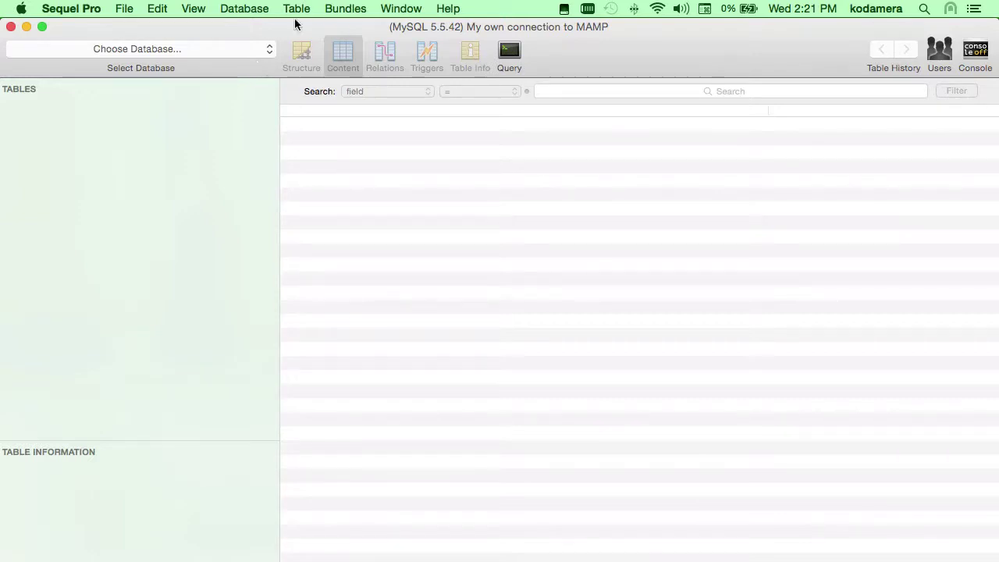
# Step: Add a new database named drupal8 with UTF-8 Unicode (utf8) encoding
pyautogui.click(246, 9)
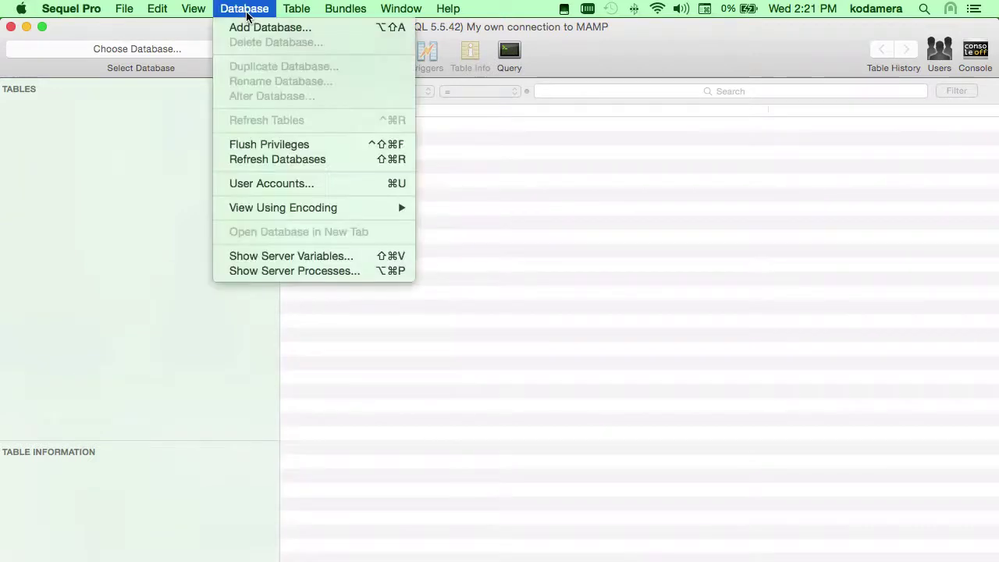
pyautogui.click(348, 28)
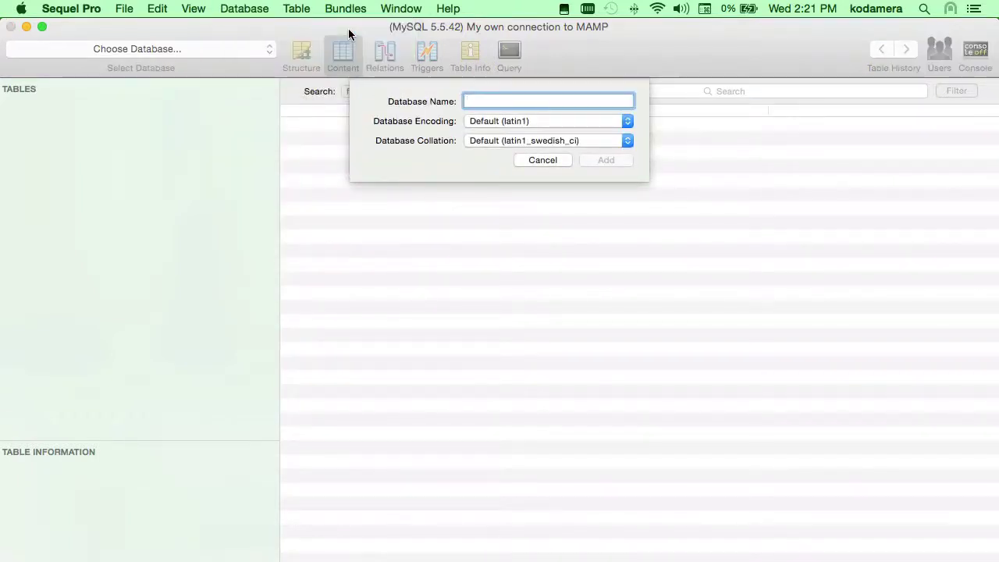
pyautogui.write('drupal8')
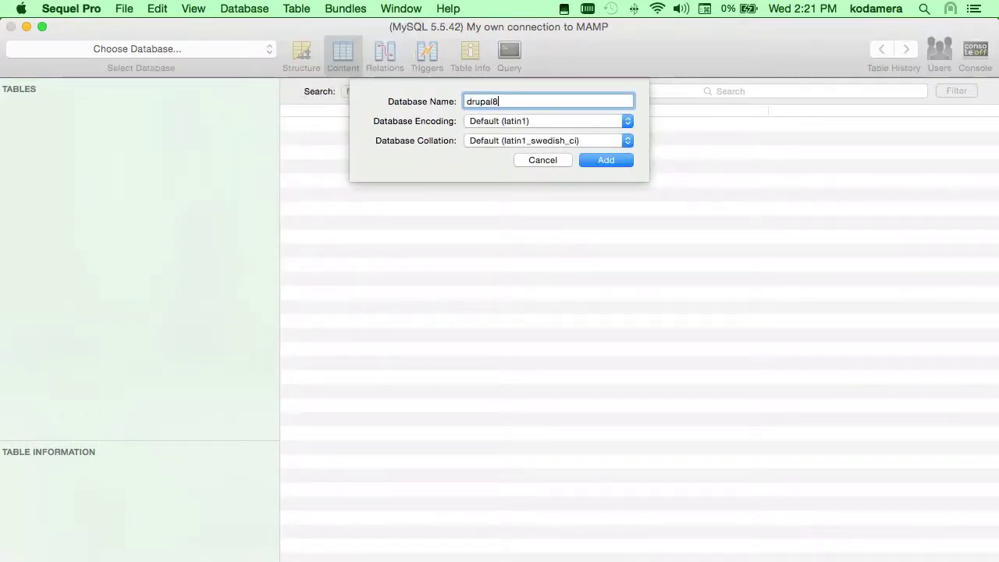
pyautogui.click(628, 122)
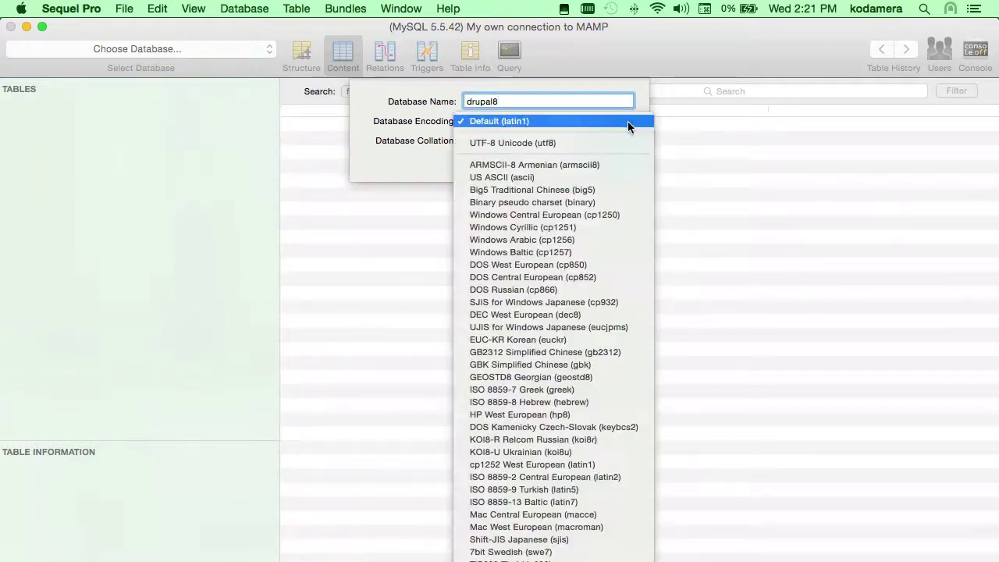
pyautogui.click(567, 143)
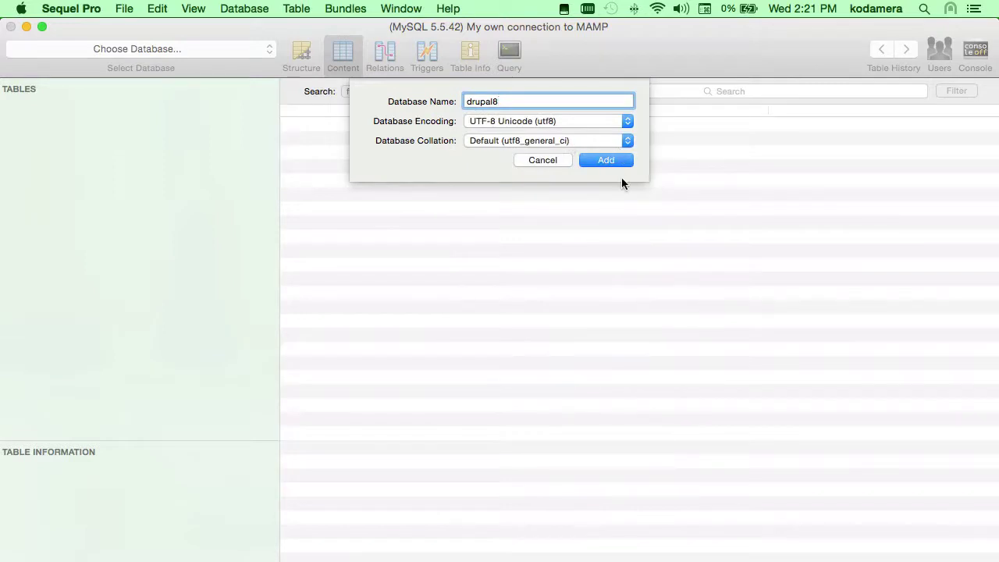
pyautogui.click(605, 160)
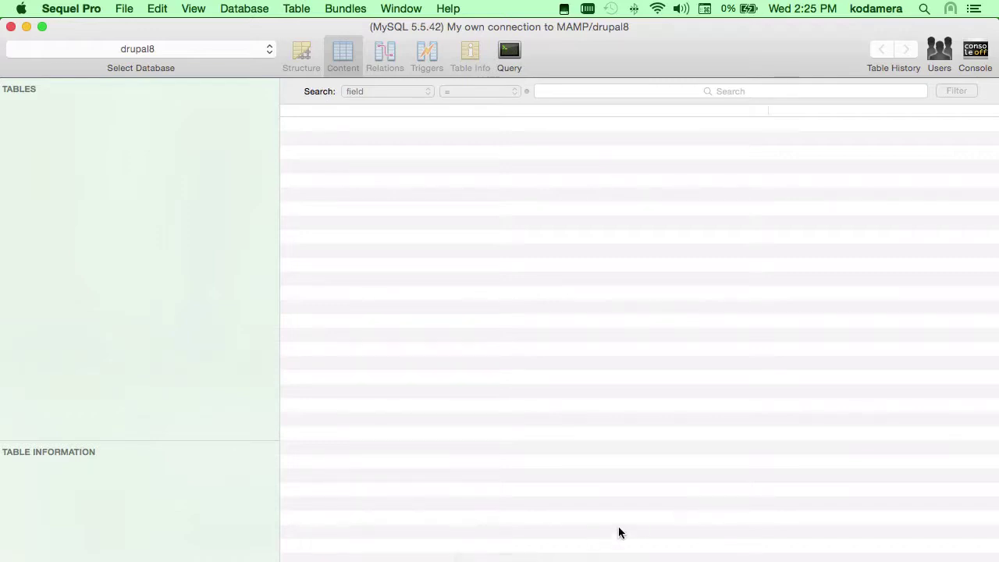
# Step: Enlarge Finder's htdocs window to review the Drupal files, then return to Chrome
pyautogui.click(377, 561)
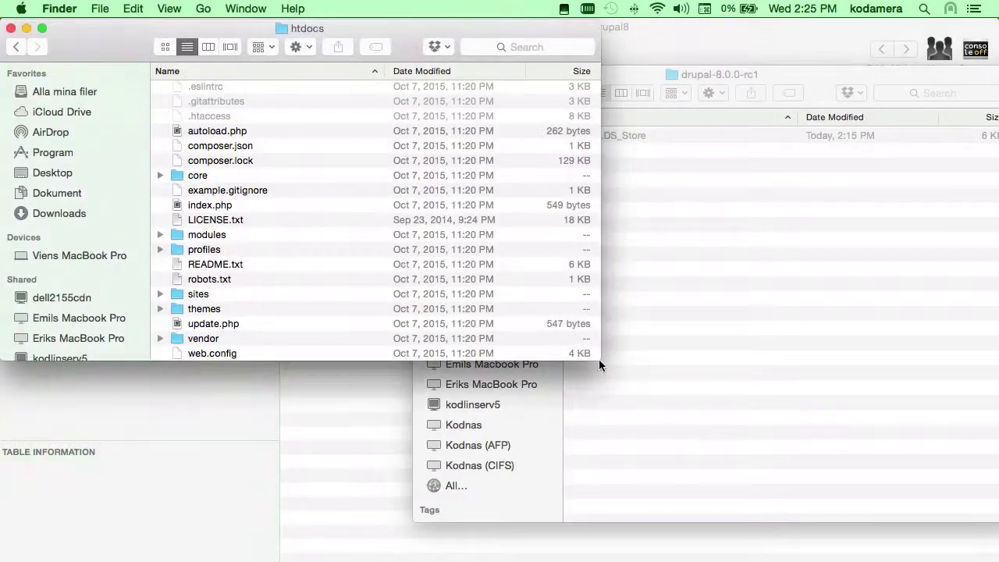
pyautogui.moveTo(599, 359); pyautogui.dragTo(783, 495)
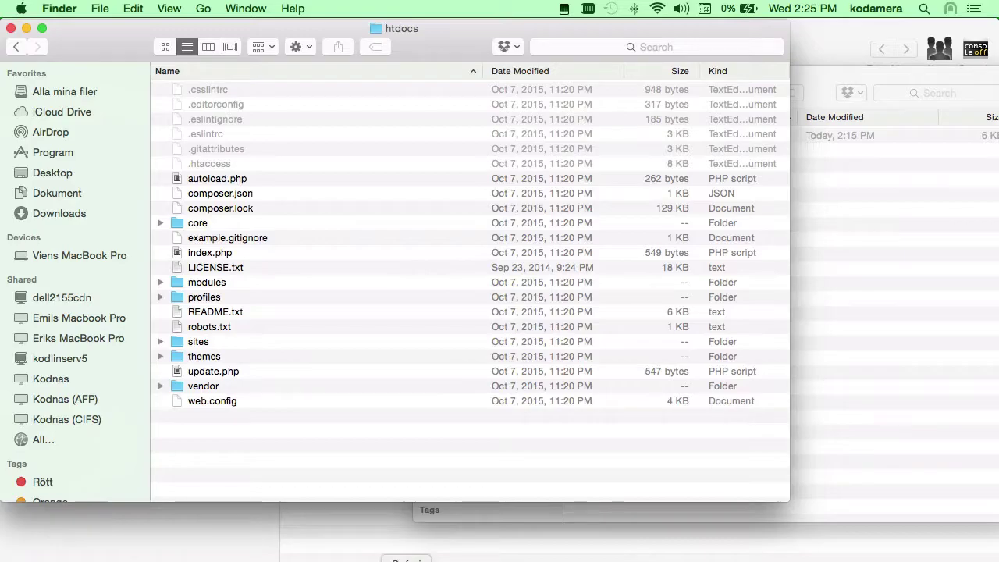
pyautogui.click(435, 559)
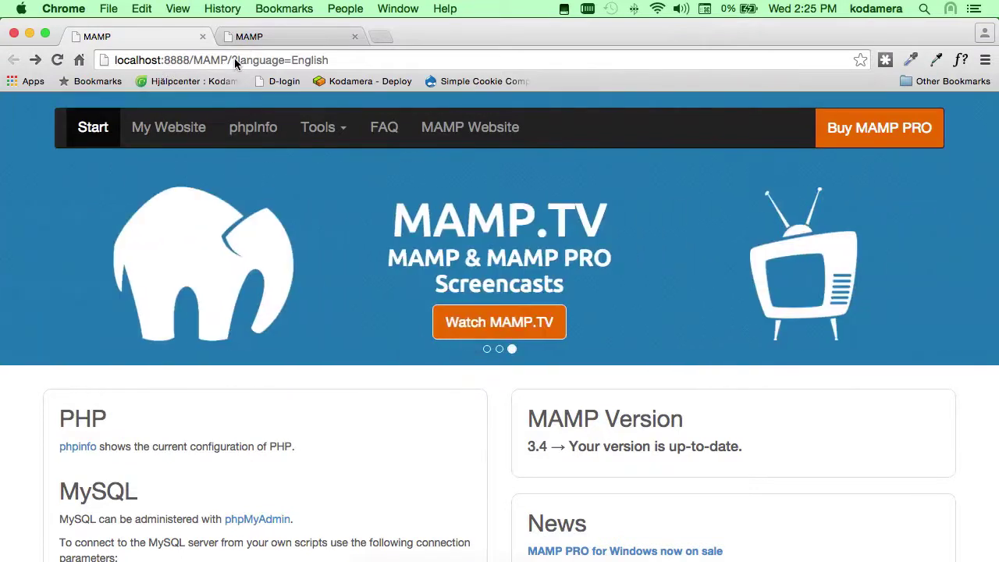
# Step: Remove 'MAMP/?language=English' from the address so localhost:8888 loads the Drupal installer
pyautogui.click(250, 58)
pyautogui.click(233, 60)
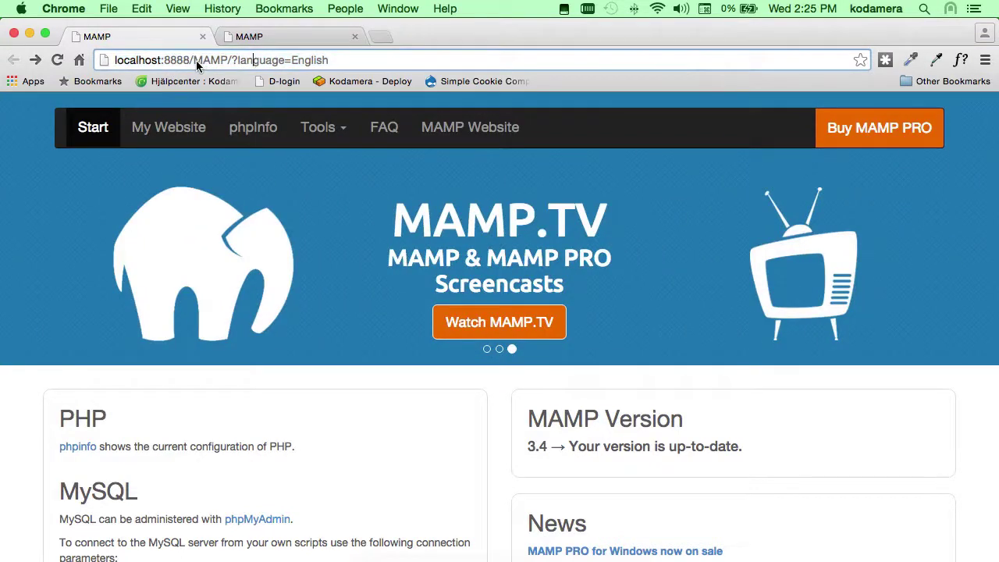
pyautogui.moveTo(196, 61); pyautogui.dragTo(352, 68)
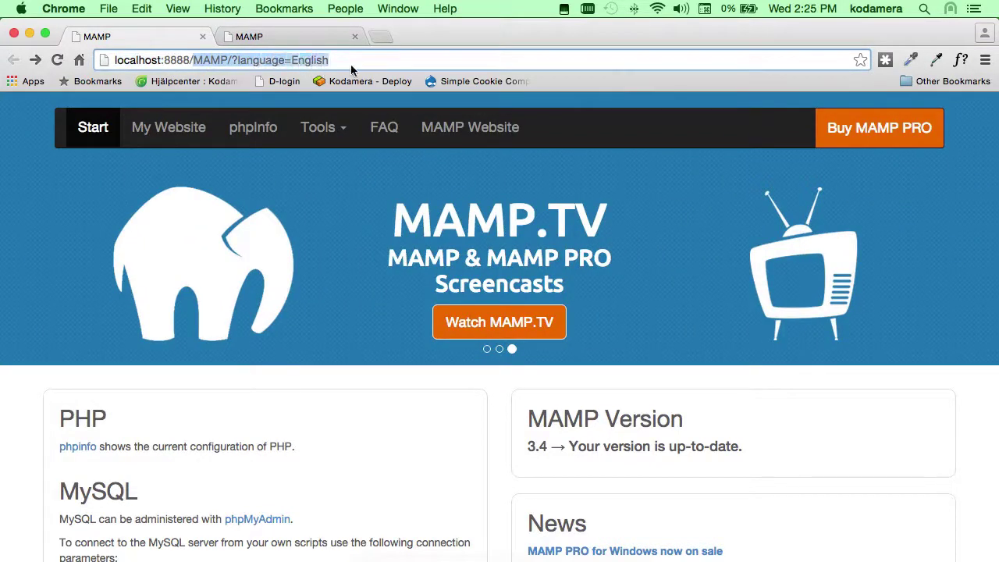
pyautogui.press('BackSpace')
pyautogui.press('Return')
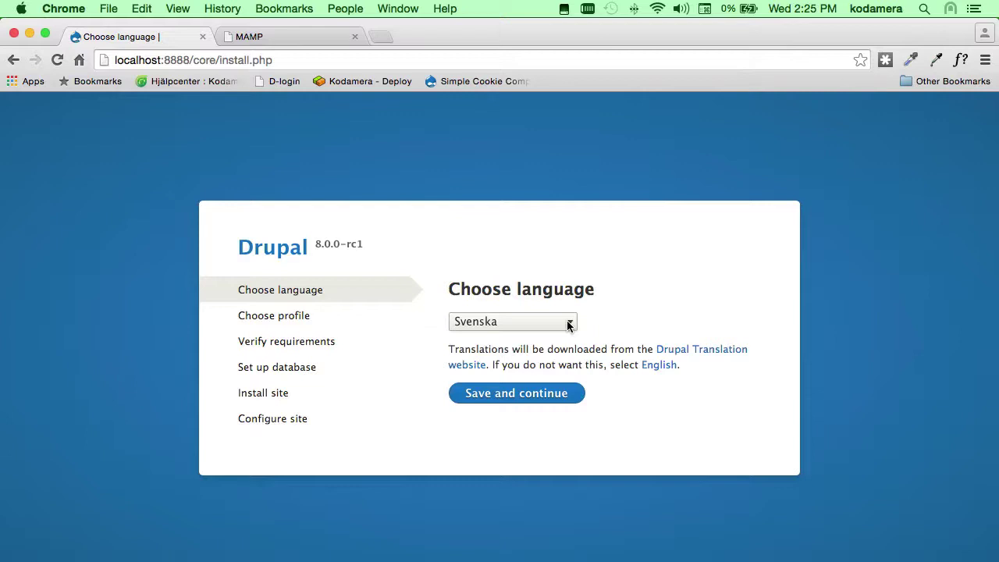
# Step: Pick English as the installer language and save to continue
pyautogui.click(569, 326)
pyautogui.scroll(10, 535, 196)
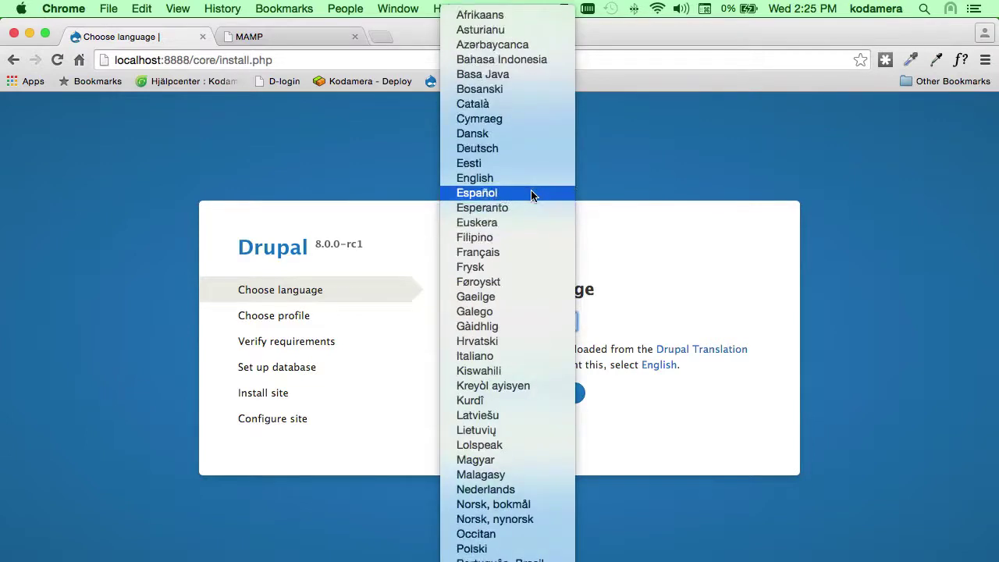
pyautogui.click(527, 181)
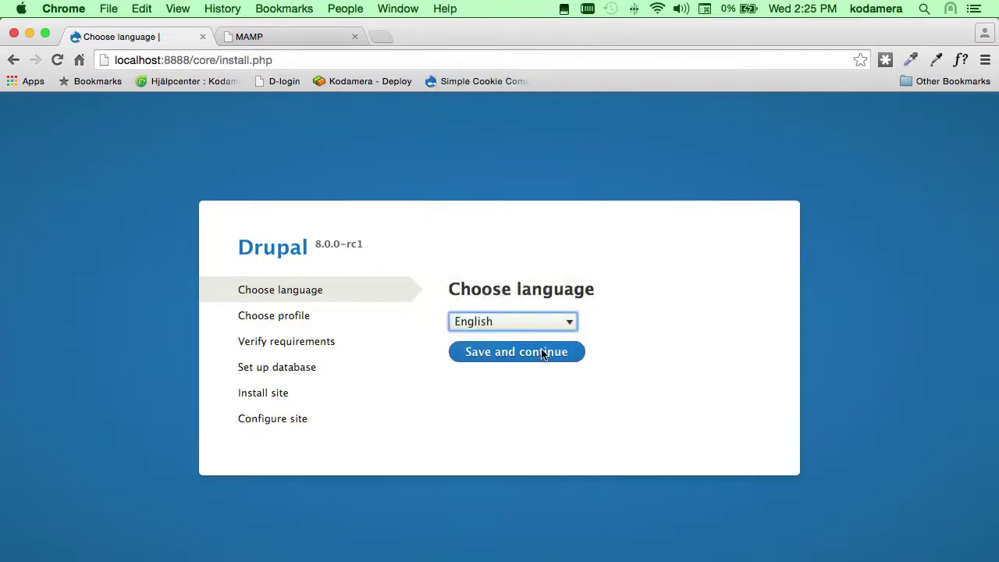
pyautogui.click(542, 352)
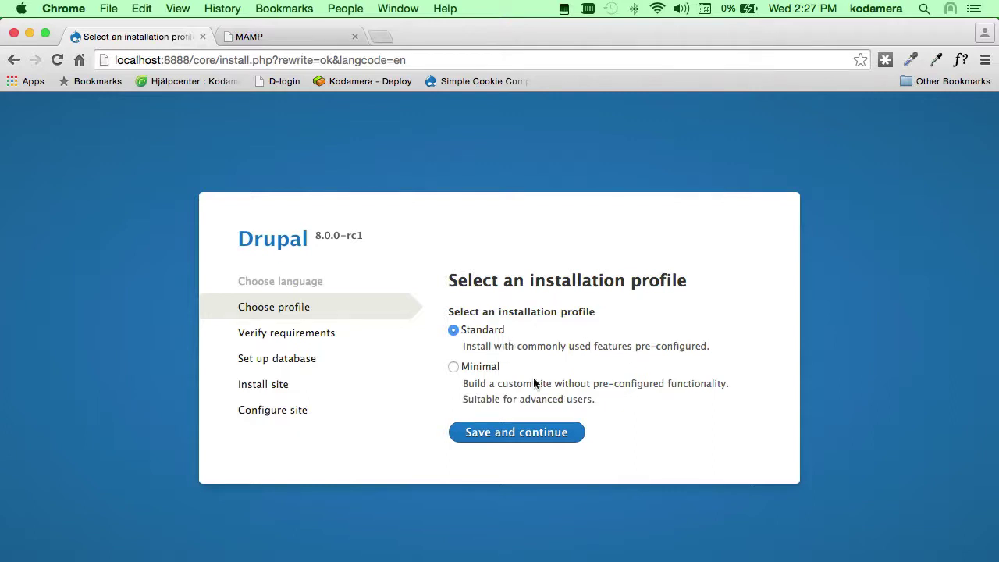
# Step: Continue the installation with the Standard profile selected
pyautogui.click(541, 440)
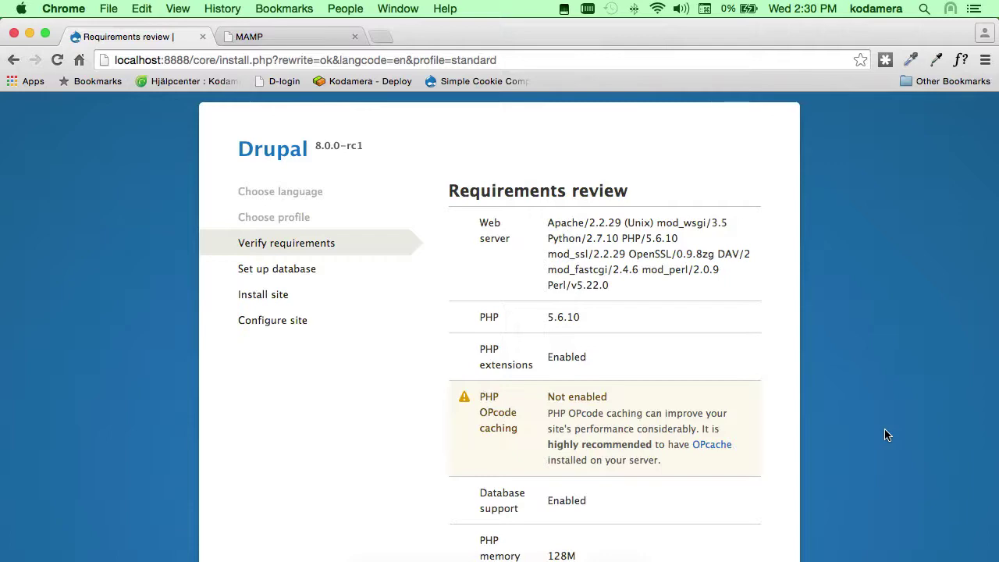
# Step: Review the requirements list and choose 'continue anyway' despite the OPcache warning
pyautogui.scroll(-5, 687, 417)
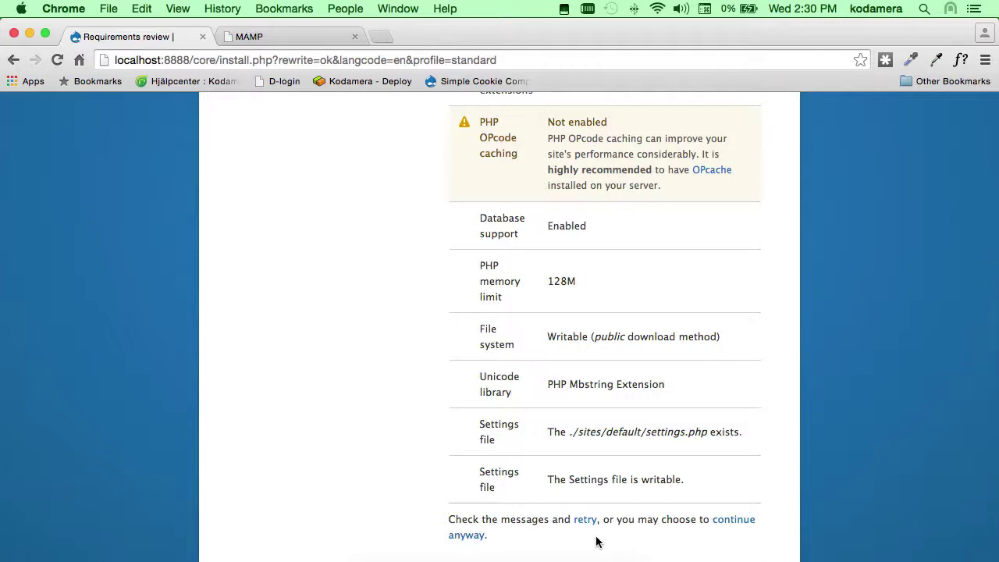
pyautogui.scroll(1, 596, 541)
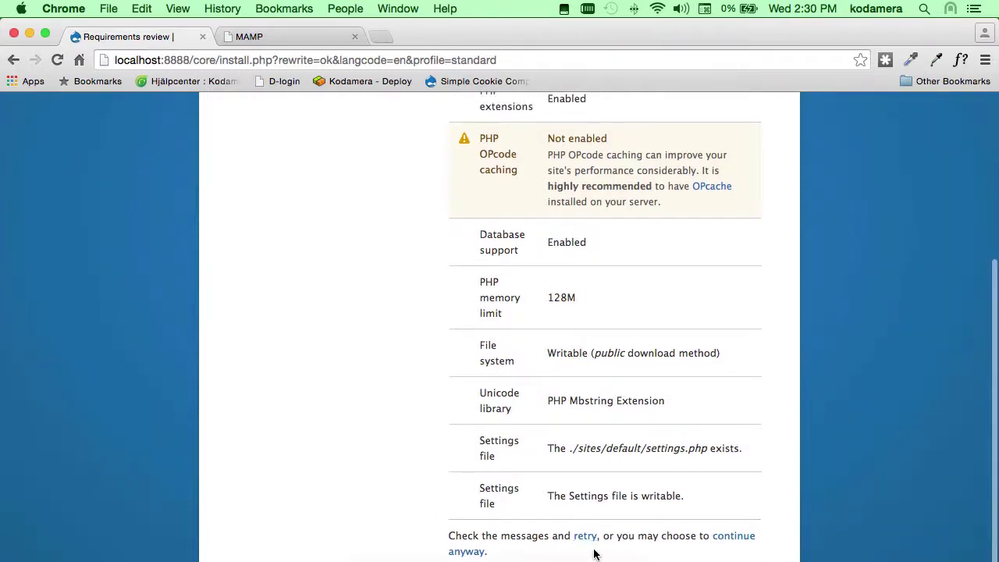
pyautogui.scroll(-1, 590, 530)
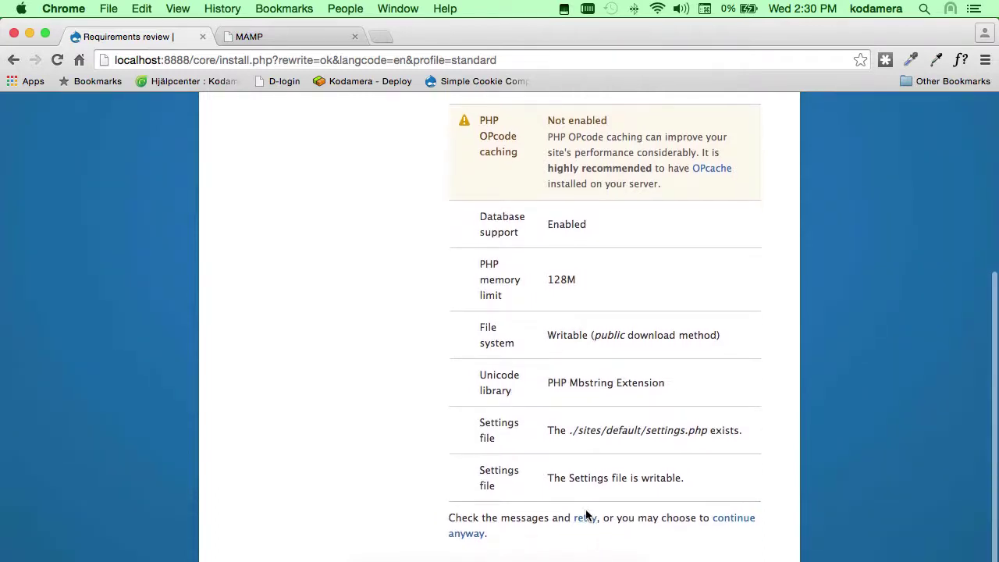
pyautogui.click(737, 528)
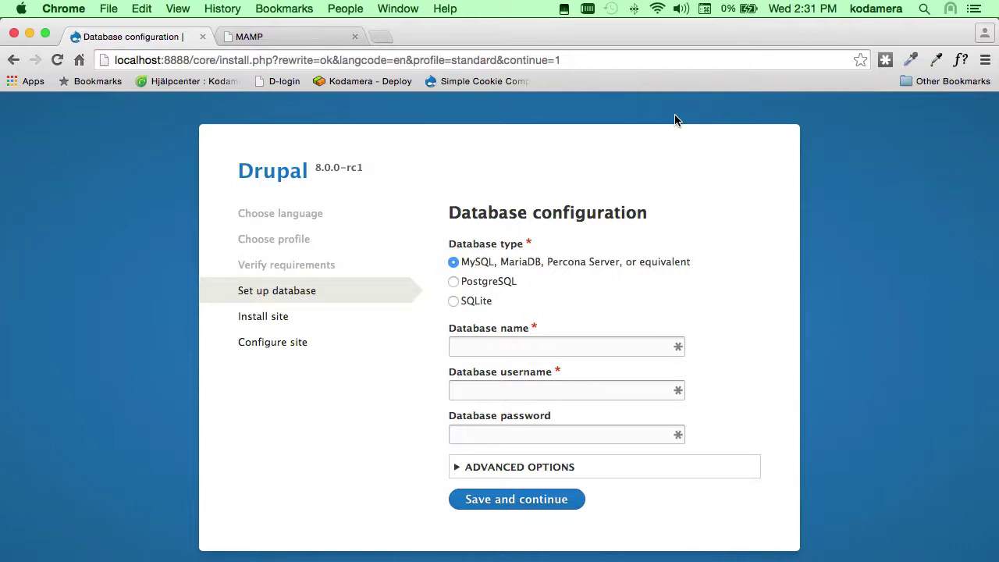
# Step: Enter database name drupal8, username root and the database password, then submit to install
pyautogui.click(595, 349)
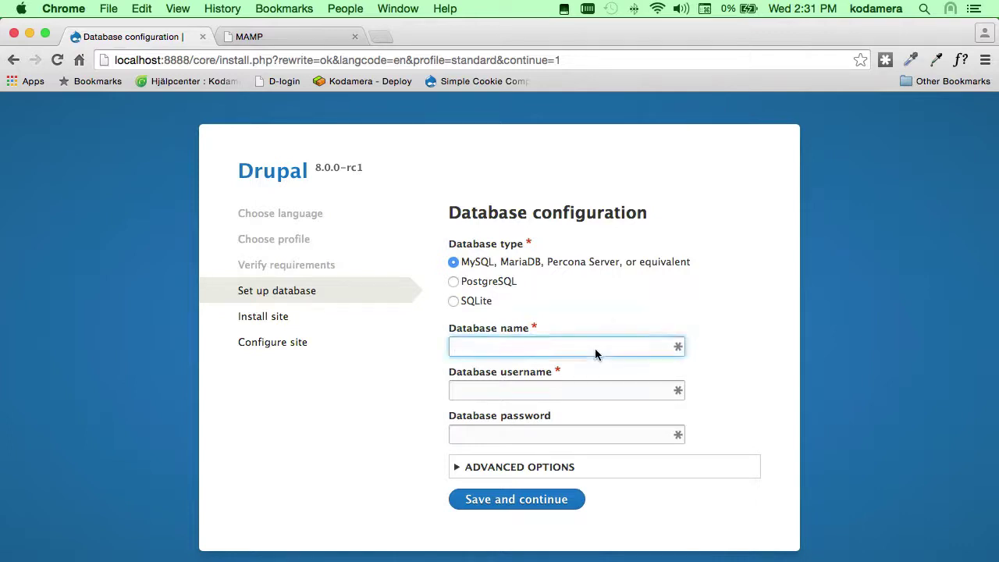
pyautogui.write('drupal8')
pyautogui.press('Tab')
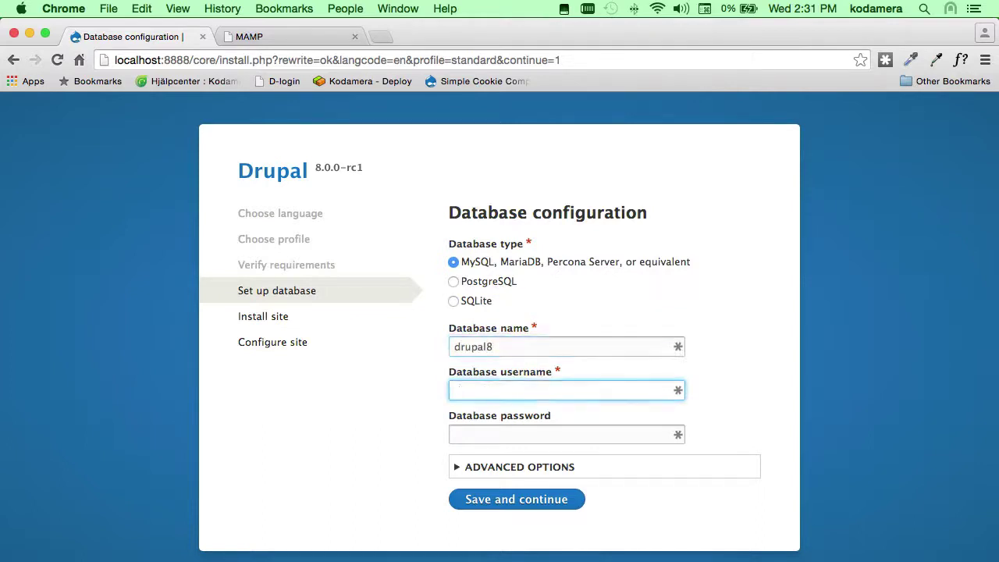
pyautogui.write('root')
pyautogui.press('Tab')
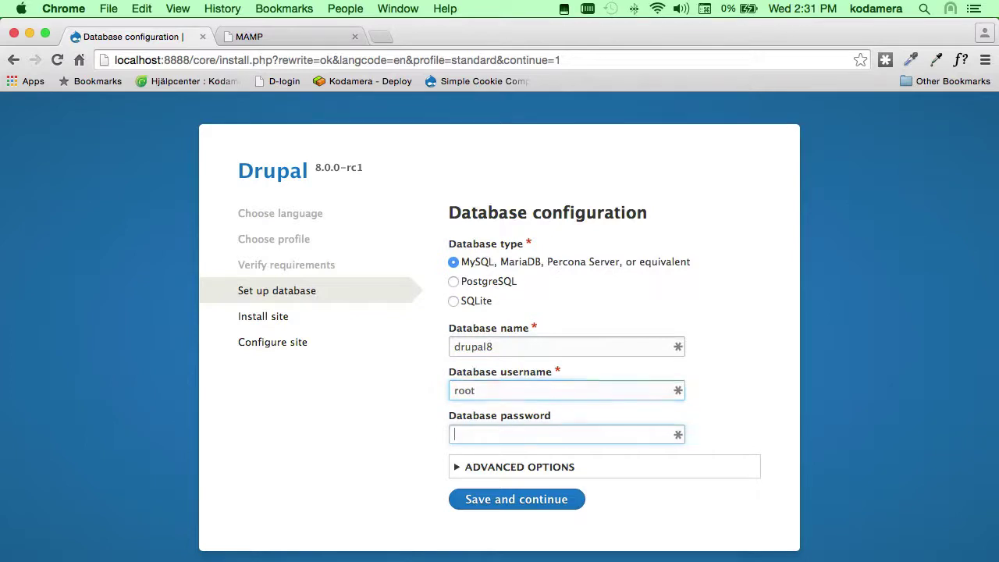
pyautogui.write('root')
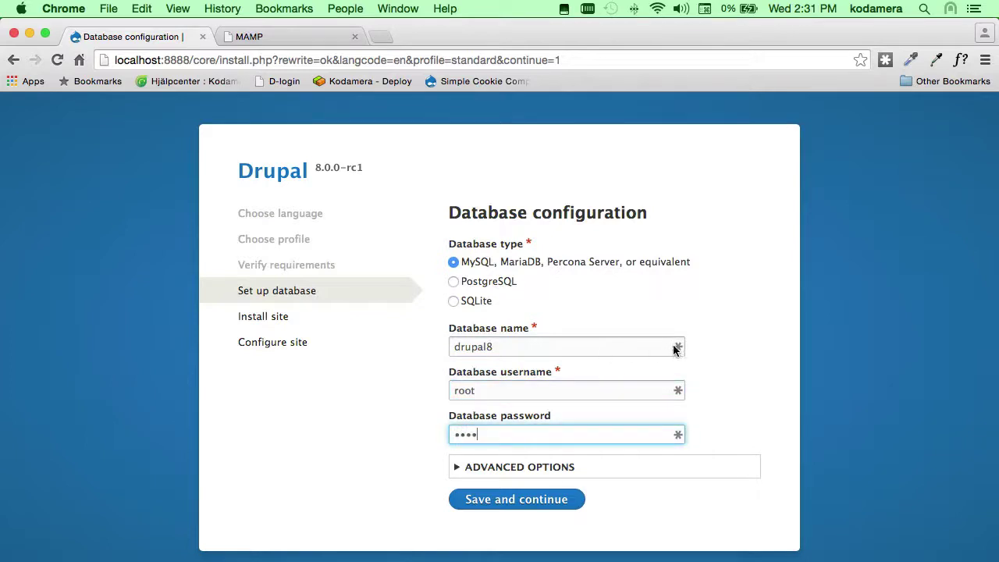
pyautogui.press('Return')
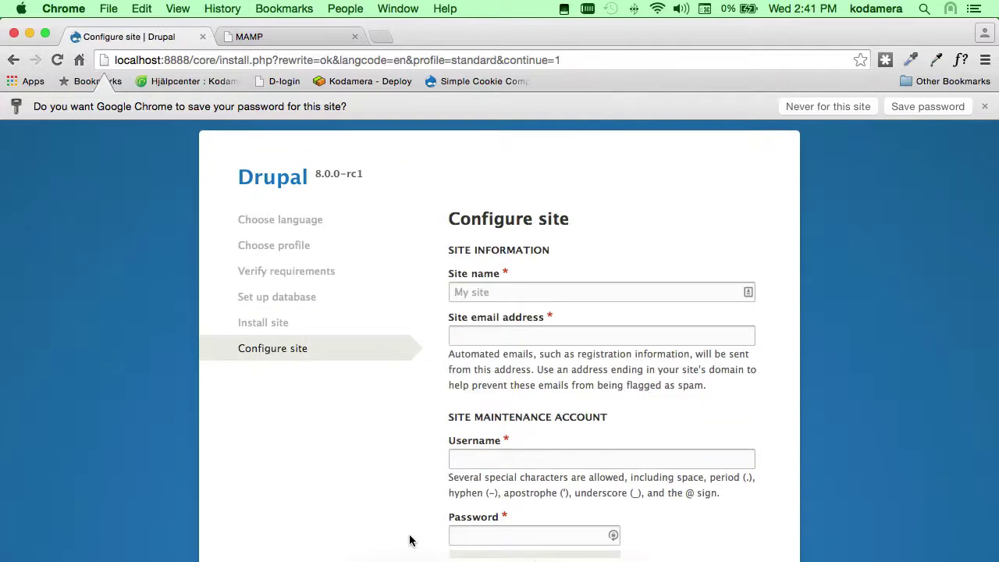
# Step: Dismiss the save-password offer, then enter site name 'My personal site' and the site email address
pyautogui.click(984, 106)
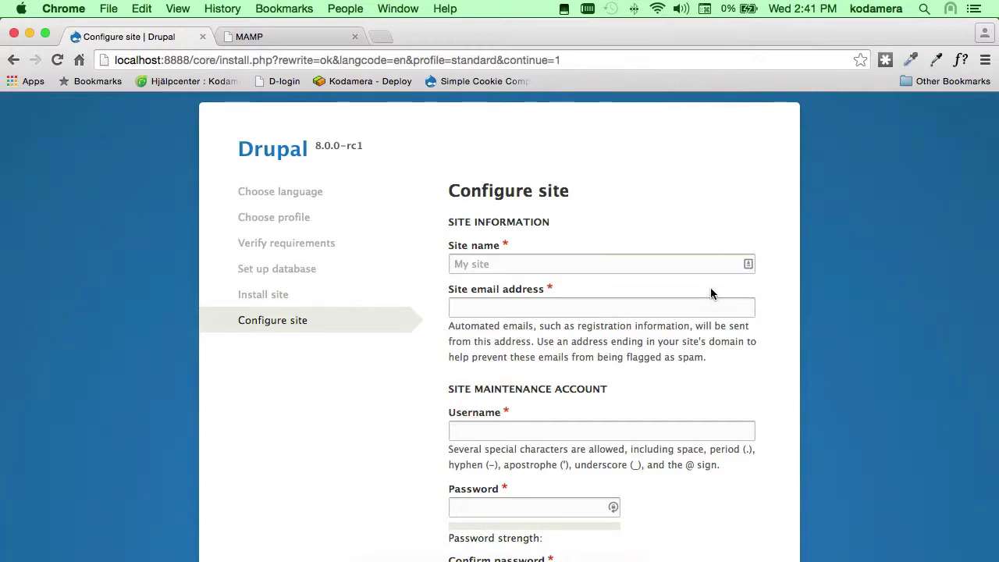
pyautogui.click(627, 264)
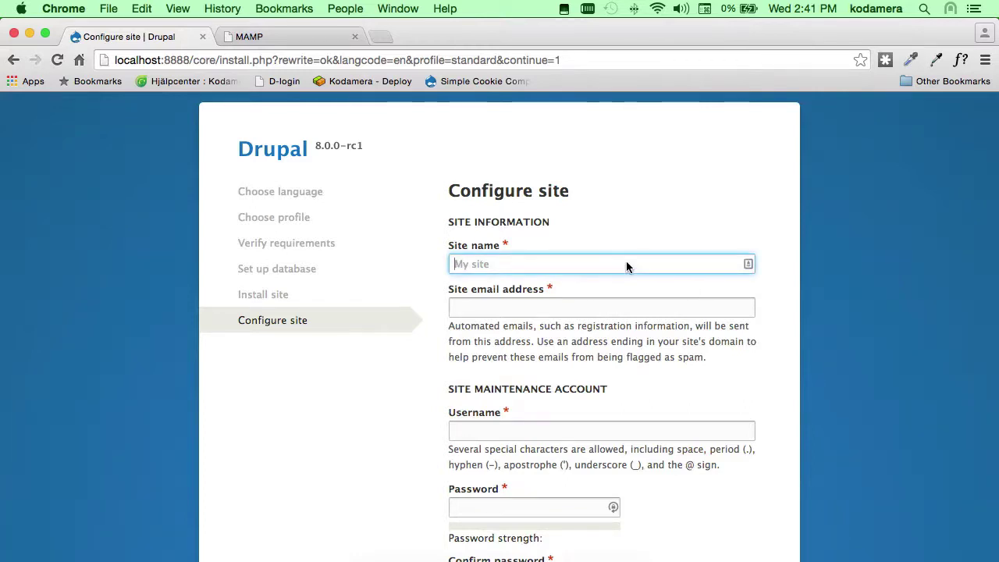
pyautogui.write('My persona')
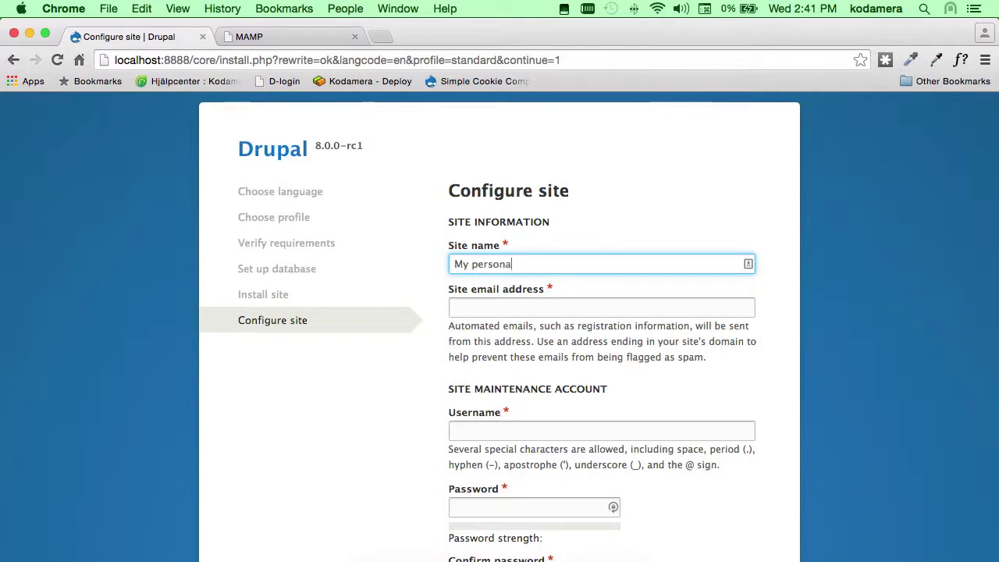
pyautogui.write('l site')
pyautogui.press('Tab')
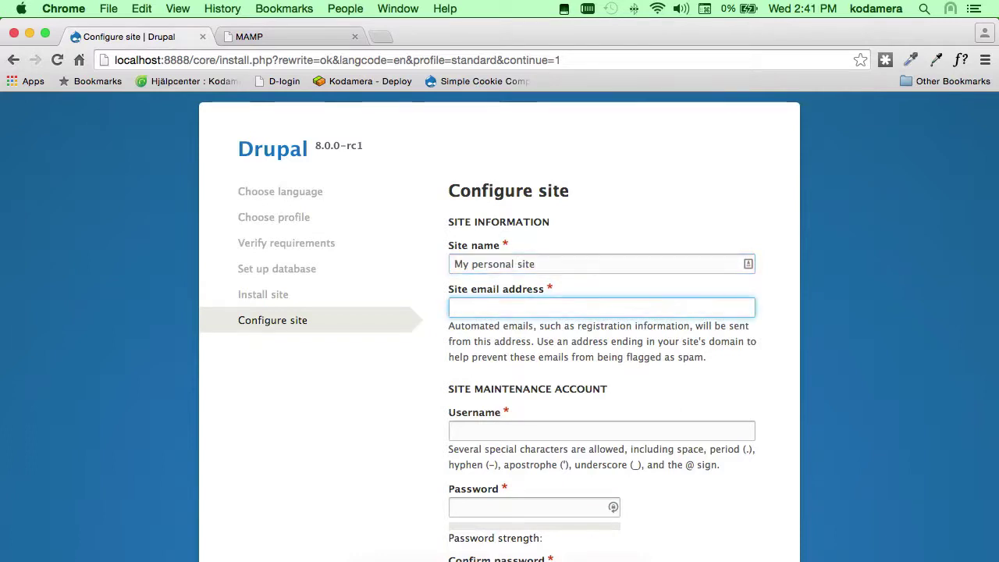
pyautogui.write('adam@eample.coms')
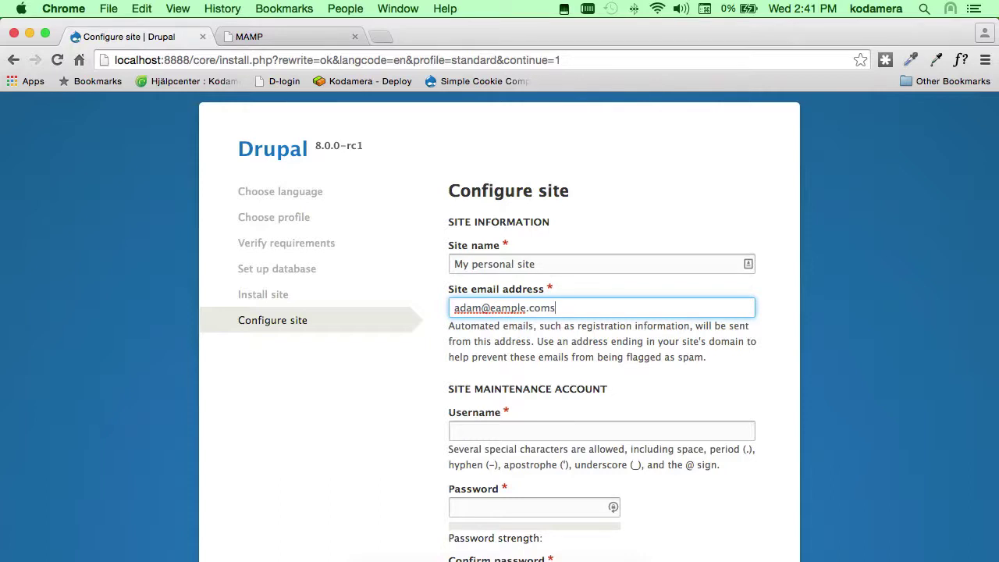
pyautogui.press('Left')
pyautogui.press('Left')
pyautogui.press('Left')
pyautogui.press('Left')
pyautogui.write('x')
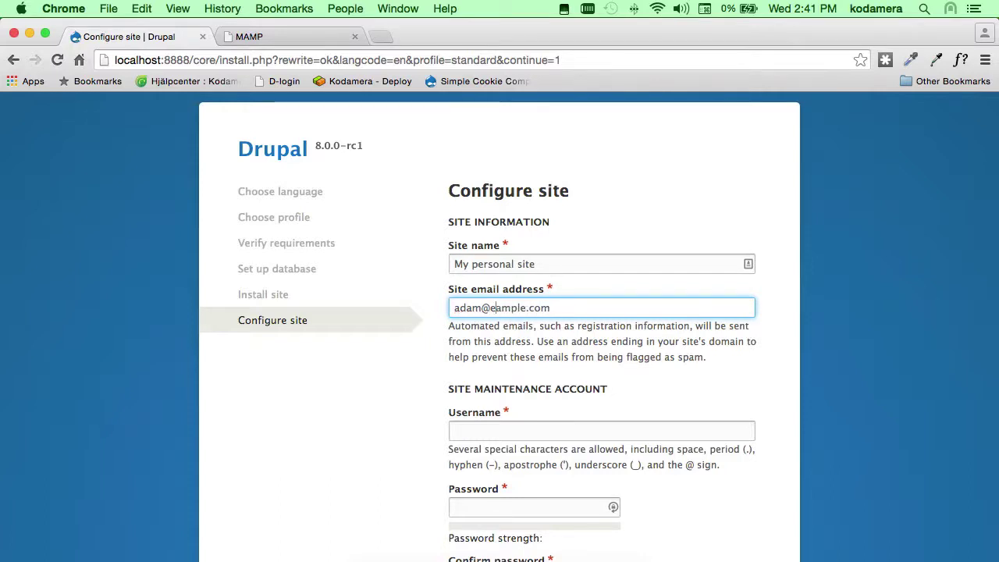
# Step: Set the maintenance username to admin and enter a matching password twice
pyautogui.scroll(-3, 658, 308)
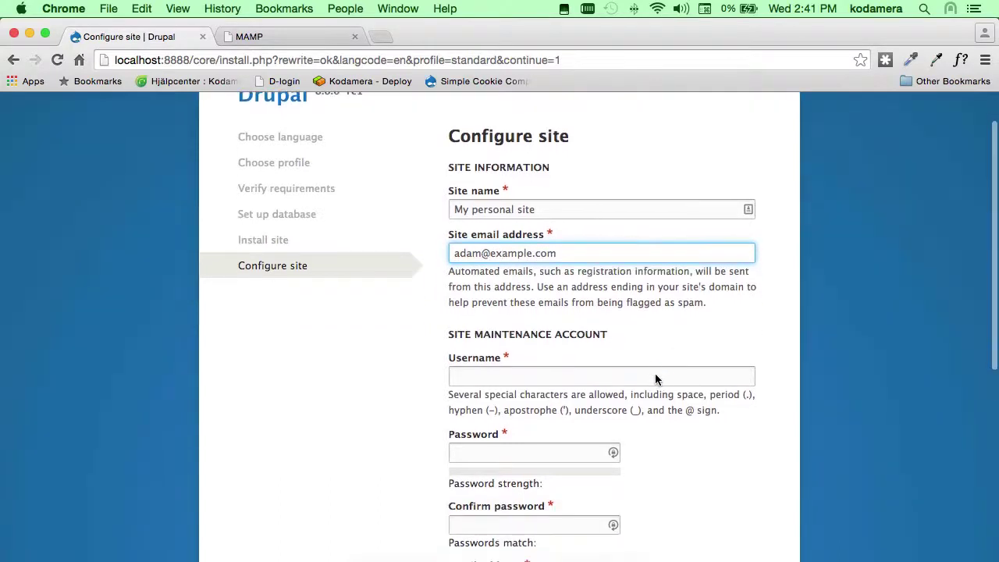
pyautogui.click(658, 378)
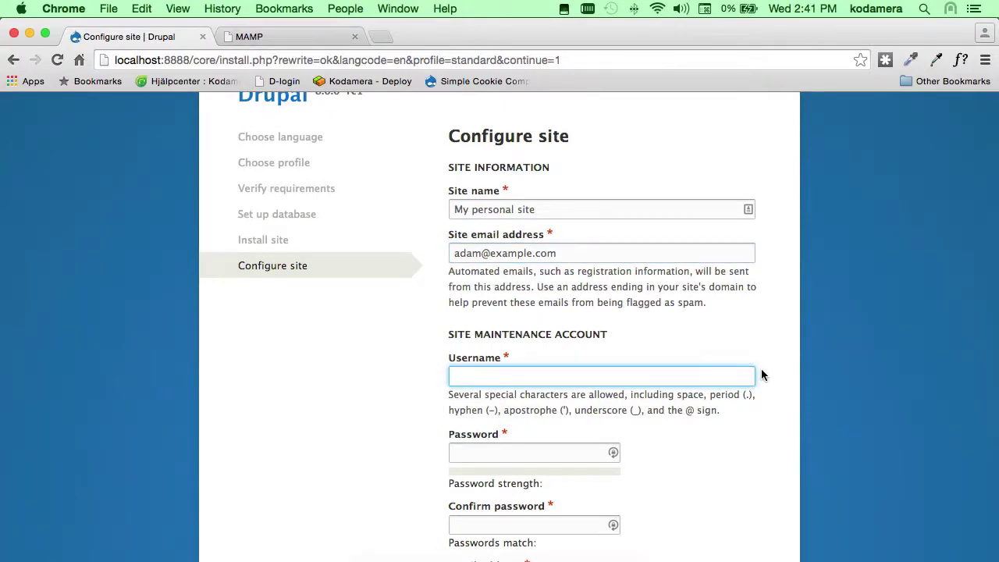
pyautogui.press('BackSpace')
pyautogui.press('BackSpace')
pyautogui.press('BackSpace')
pyautogui.press('BackSpace')
pyautogui.press('BackSpace')
pyautogui.press('BackSpace')
pyautogui.press('BackSpace')
pyautogui.press('BackSpace')
pyautogui.press('BackSpace')
pyautogui.press('Tab')
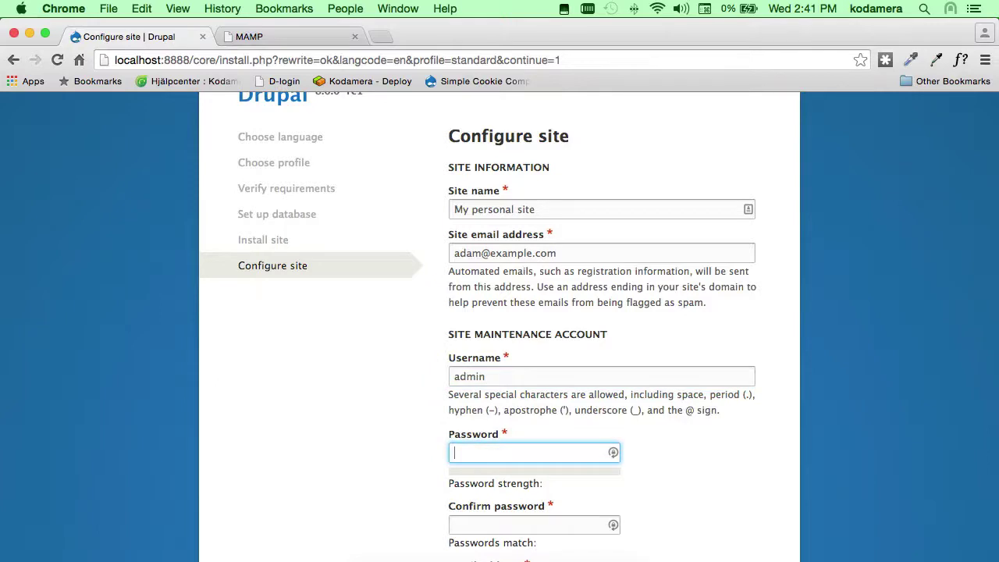
pyautogui.press('Tab')
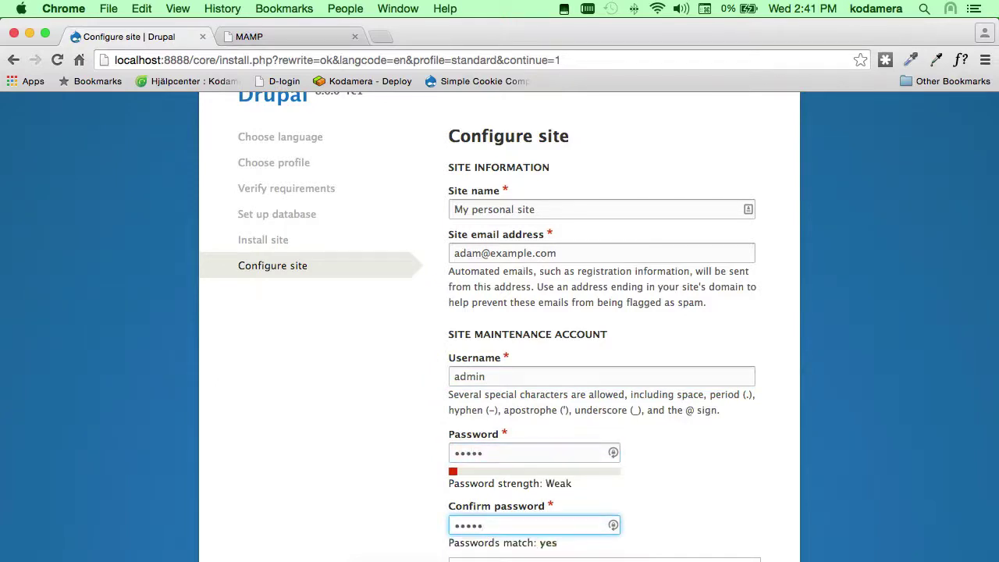
pyautogui.scroll(-5, 743, 390)
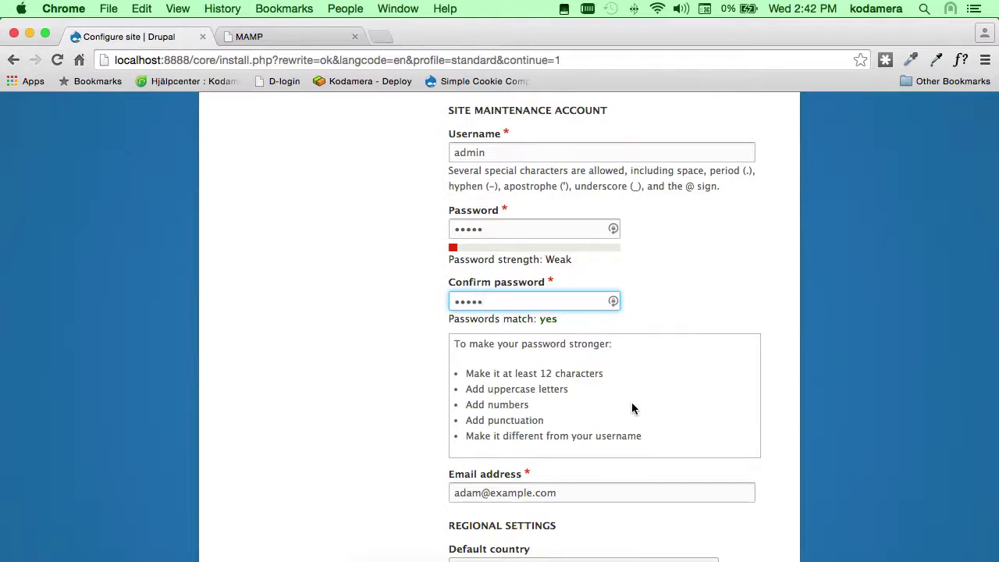
# Step: Set the default country to United States
pyautogui.scroll(-3, 632, 401)
pyautogui.scroll(-1, 616, 391)
pyautogui.scroll(-3, 613, 387)
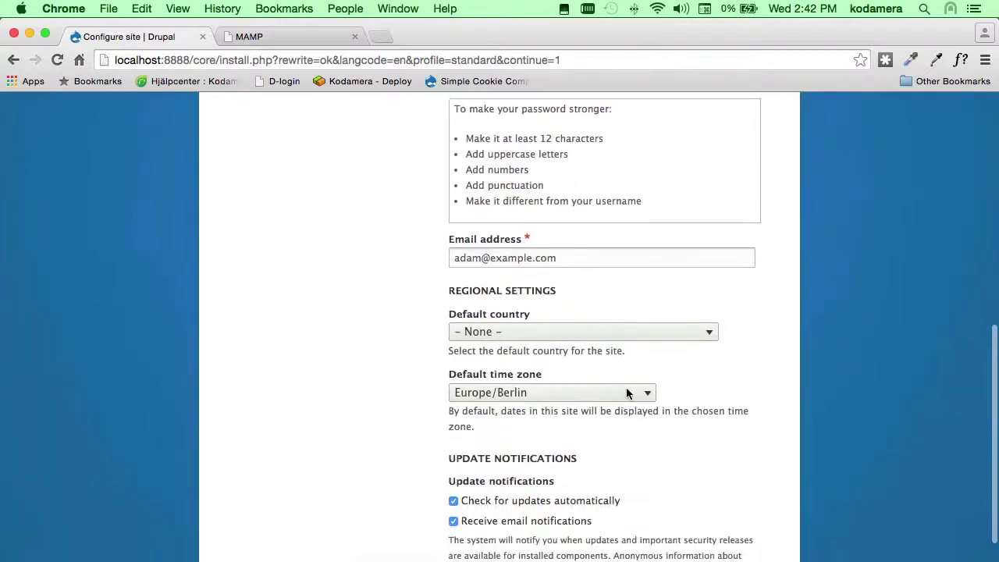
pyautogui.click(590, 334)
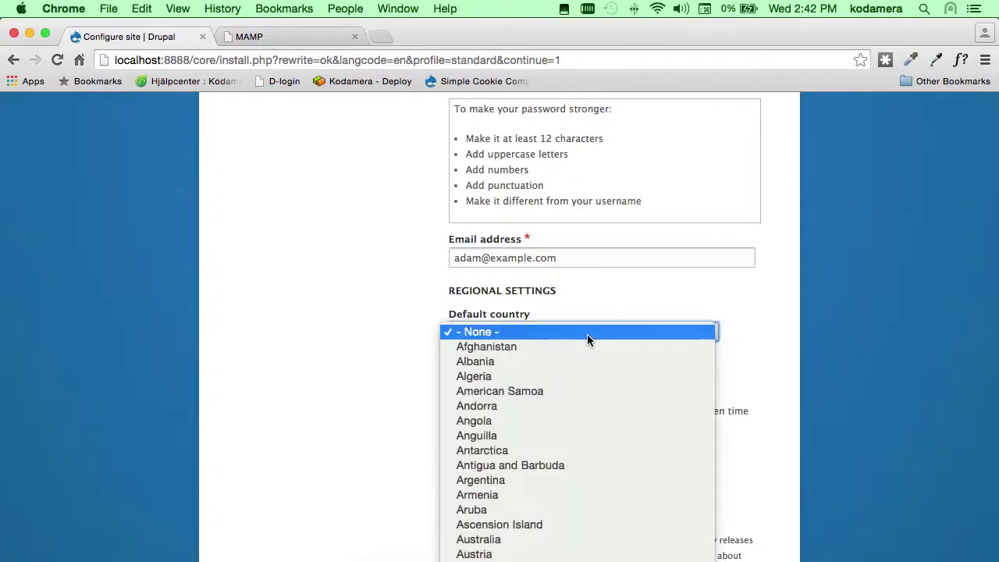
pyautogui.write('uz')
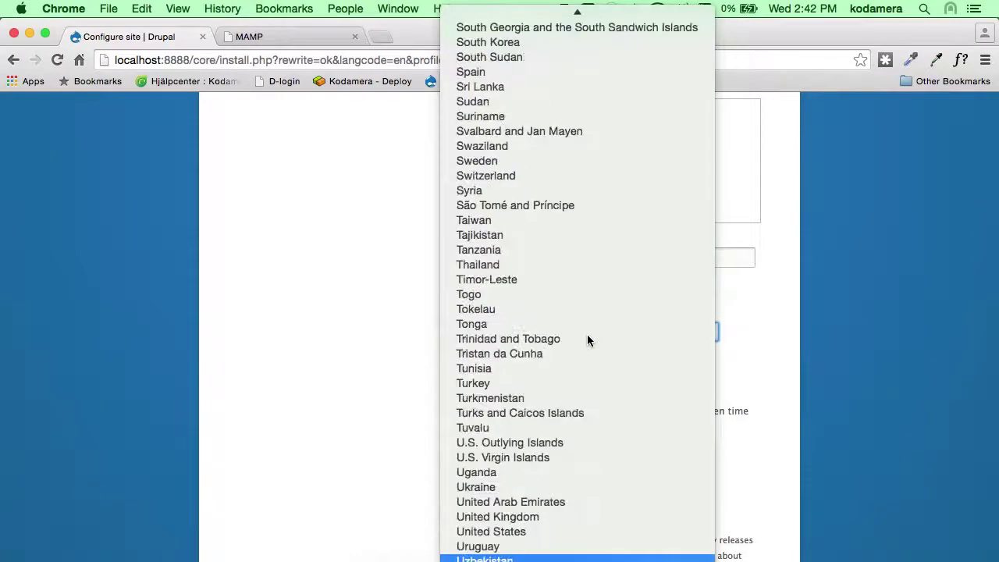
pyautogui.press('Up')
pyautogui.press('Up')
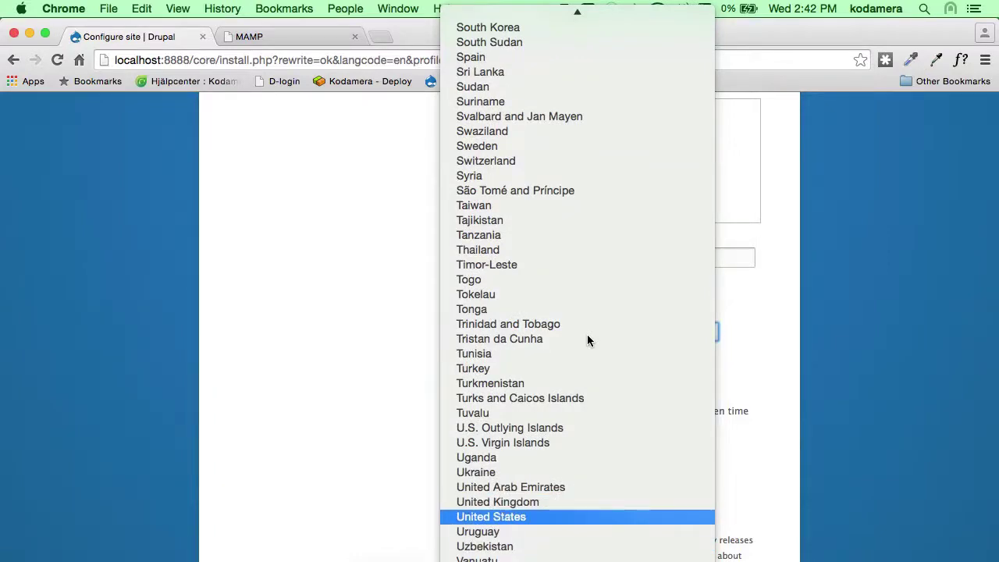
pyautogui.press('Return')
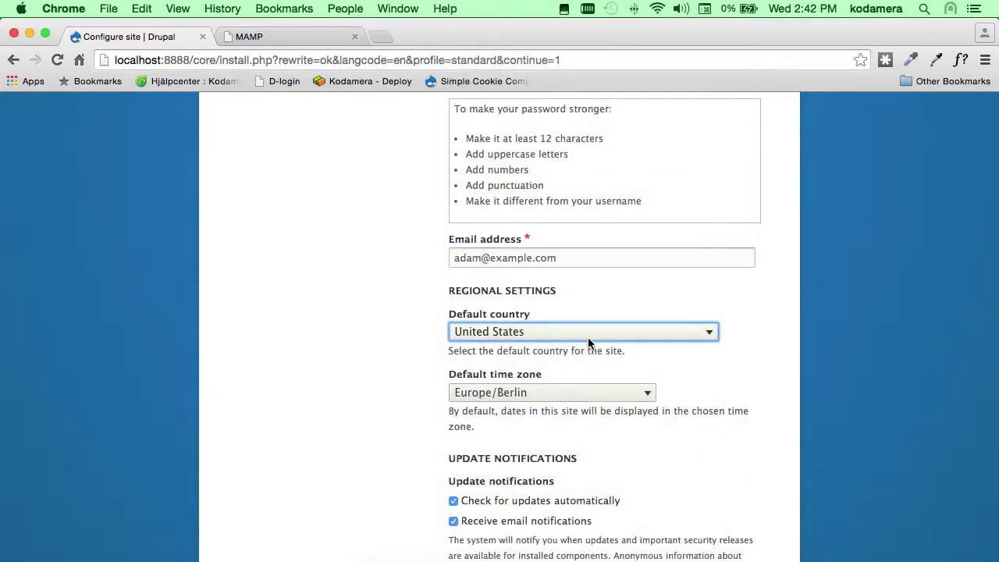
# Step: Set the default time zone to America/New York
pyautogui.click(596, 387)
pyautogui.scroll(-10, 596, 391)
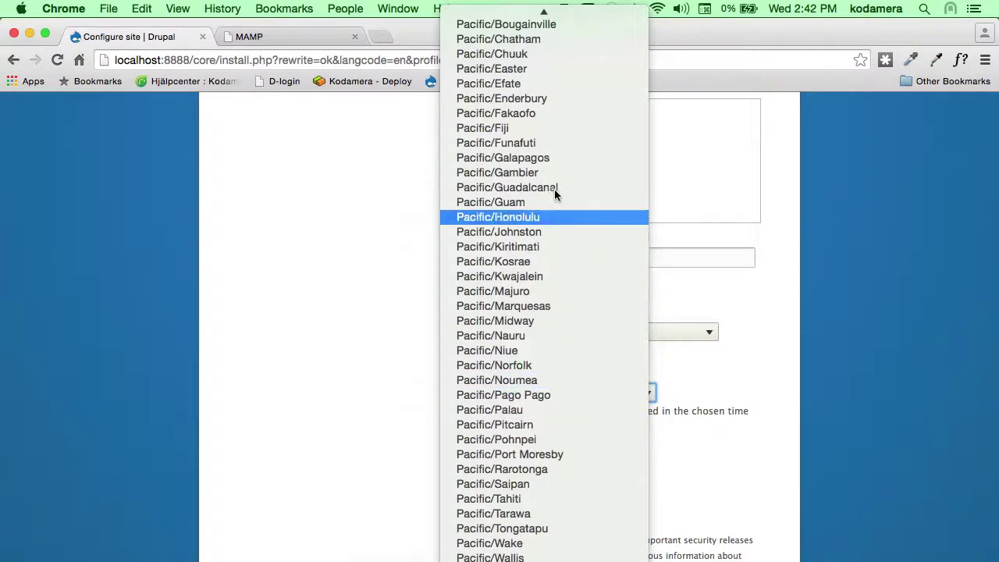
pyautogui.scroll(4, 553, 184)
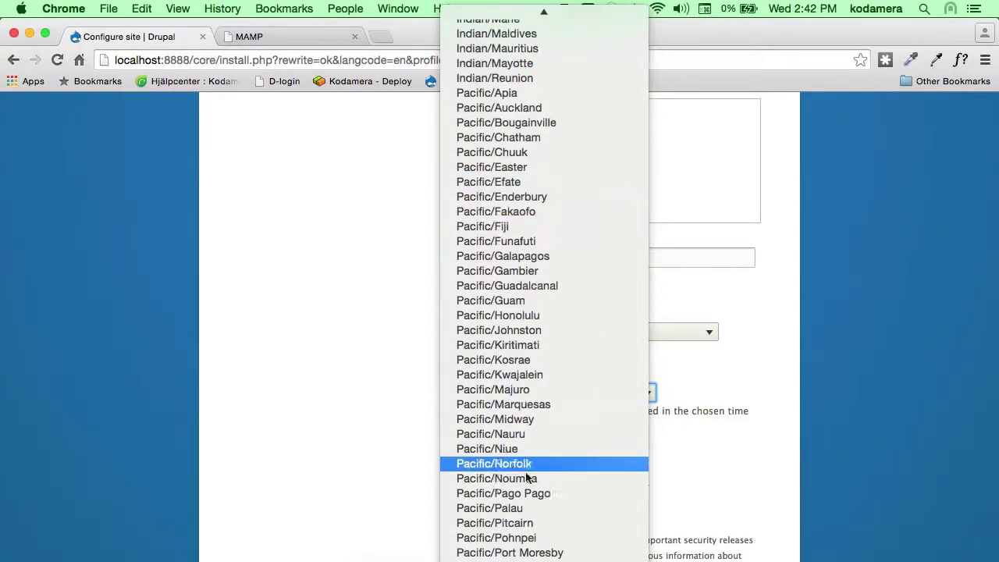
pyautogui.scroll(3, 525, 522)
pyautogui.scroll(-5, 525, 516)
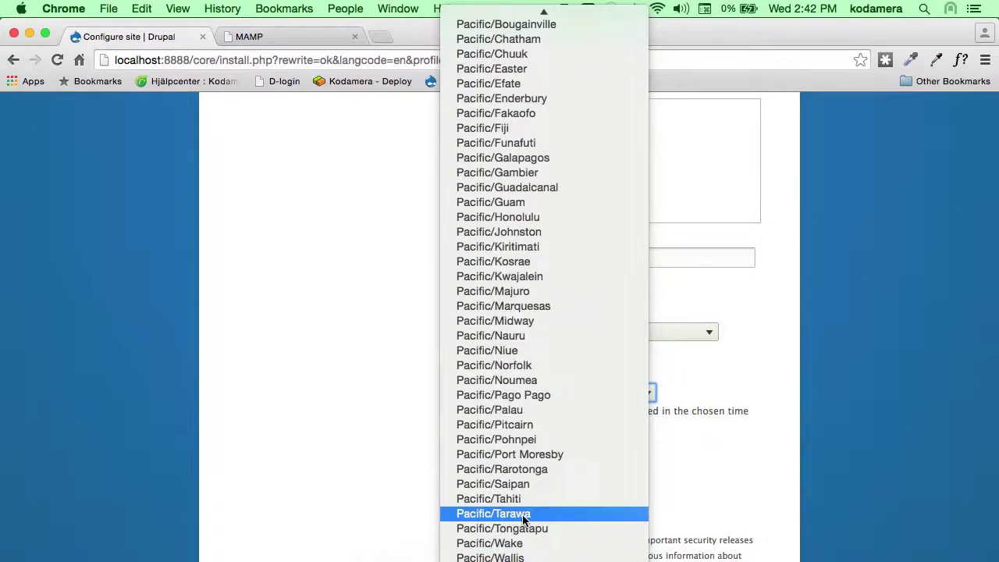
pyautogui.scroll(20, 524, 512)
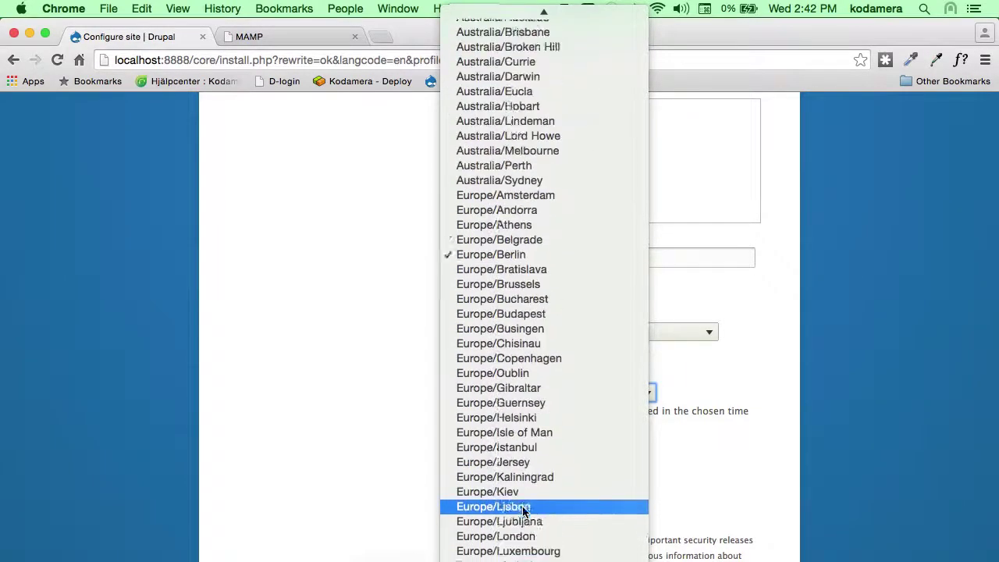
pyautogui.scroll(20, 523, 509)
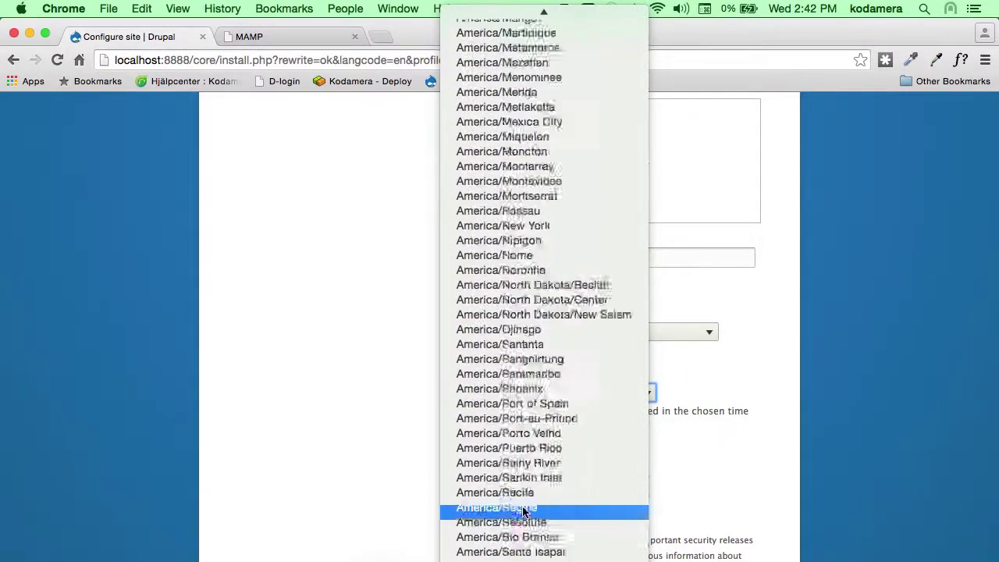
pyautogui.scroll(-10, 523, 512)
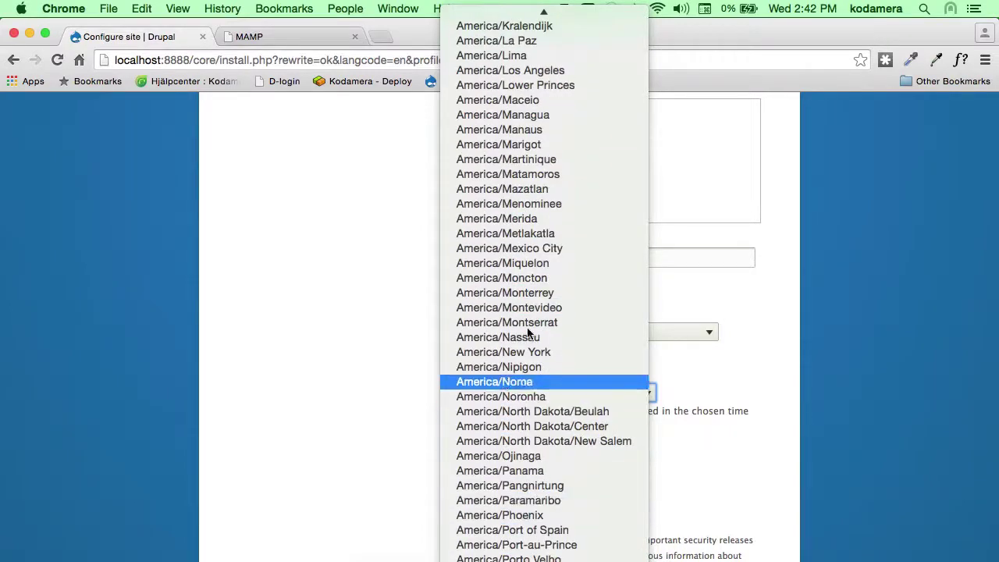
pyautogui.click(536, 355)
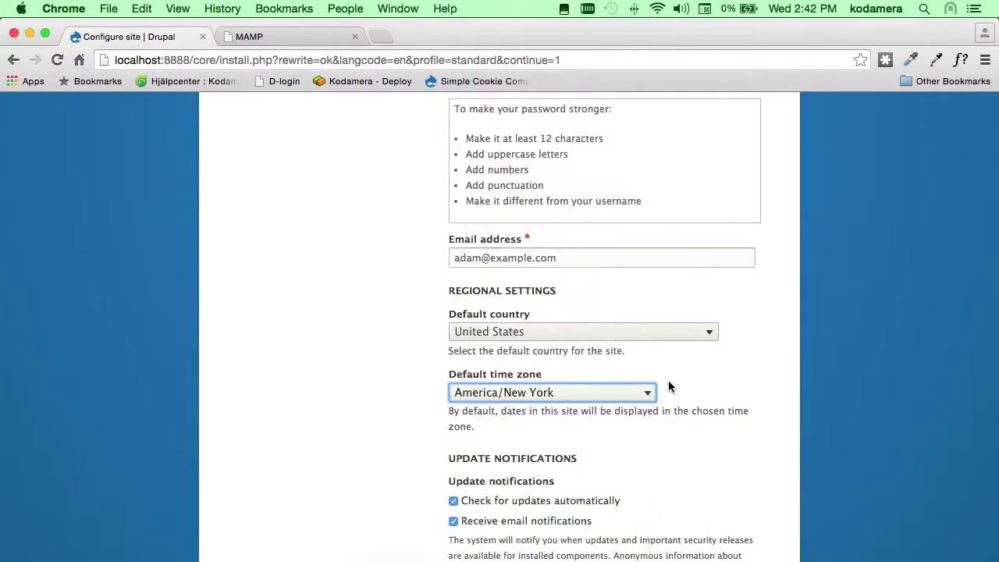
pyautogui.scroll(-1, 683, 397)
# Step: Disable 'Check for updates automatically' and save to finish installing My personal site
pyautogui.scroll(1, 694, 406)
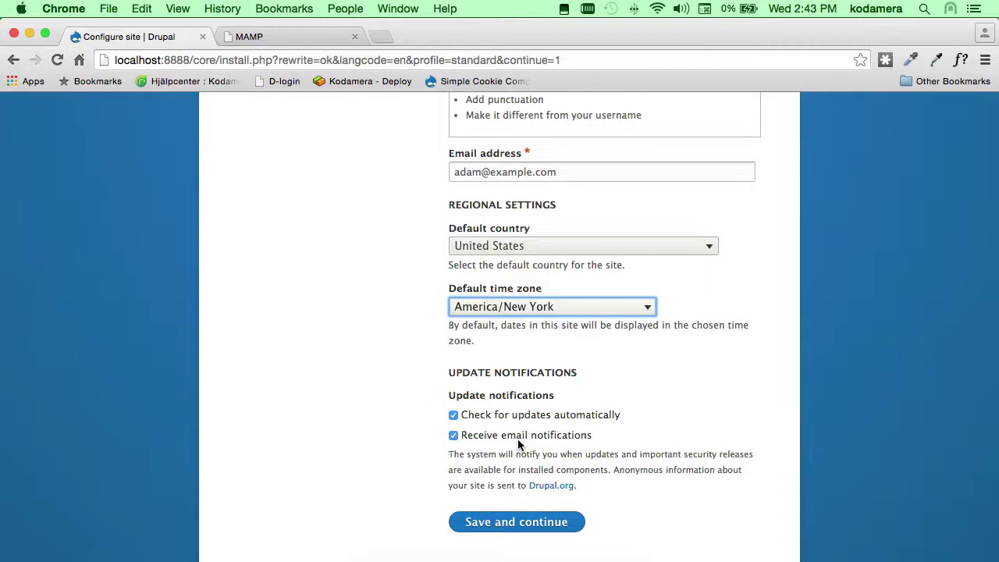
pyautogui.click(455, 417)
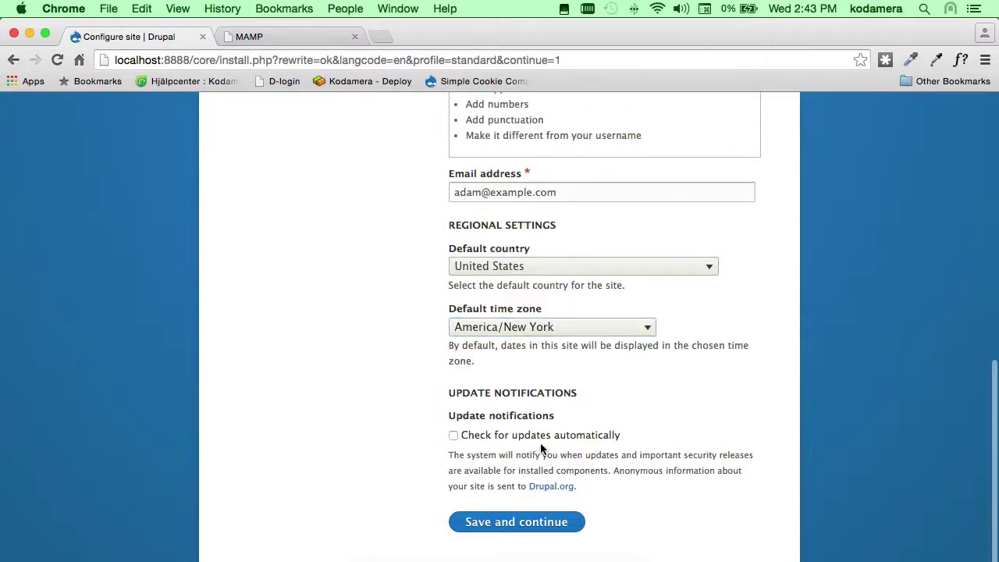
pyautogui.click(540, 519)
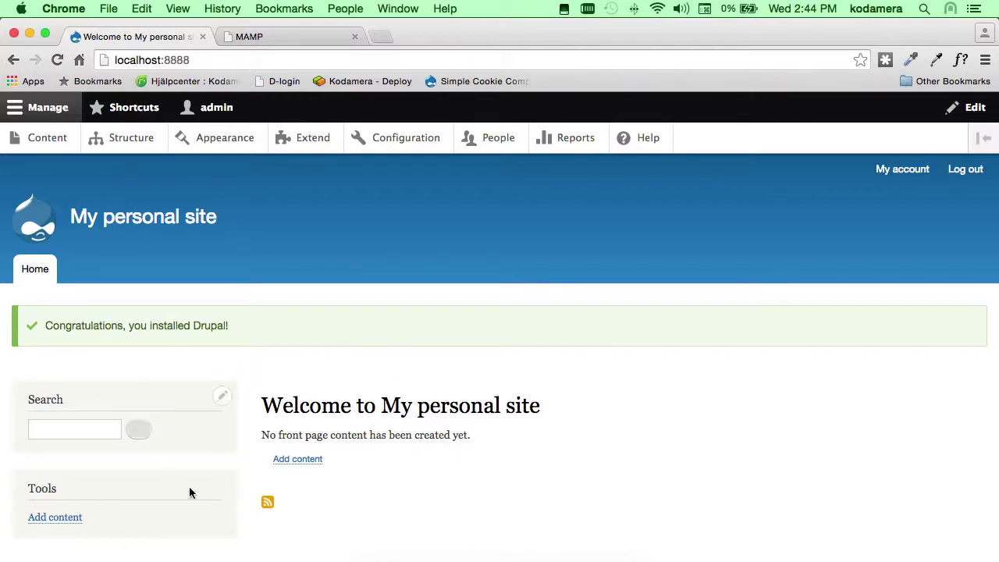
# Step: Go to the Add content page from the Tools block
pyautogui.click(55, 516)
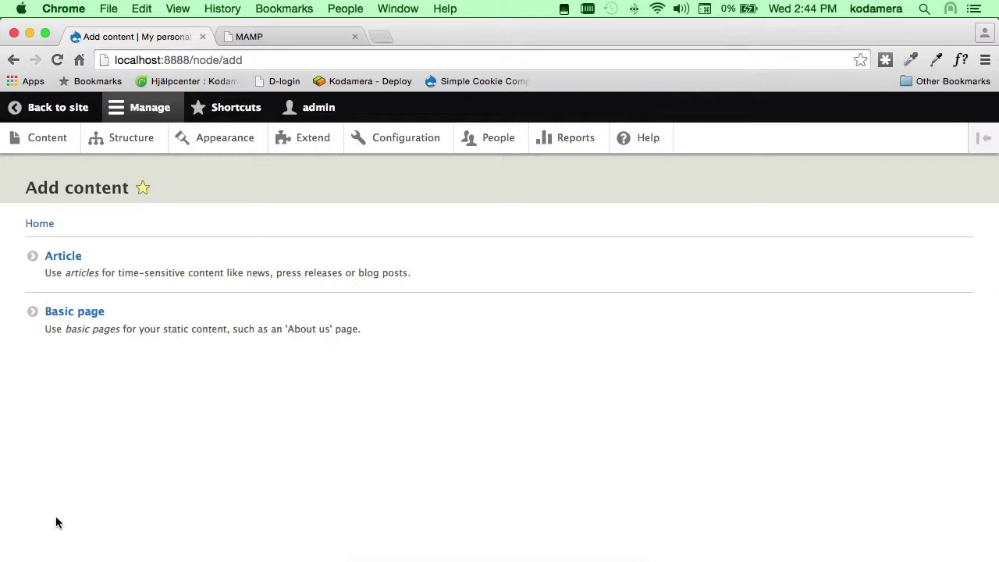
# Step: Start a new Article titled 'My first post!'
pyautogui.click(67, 263)
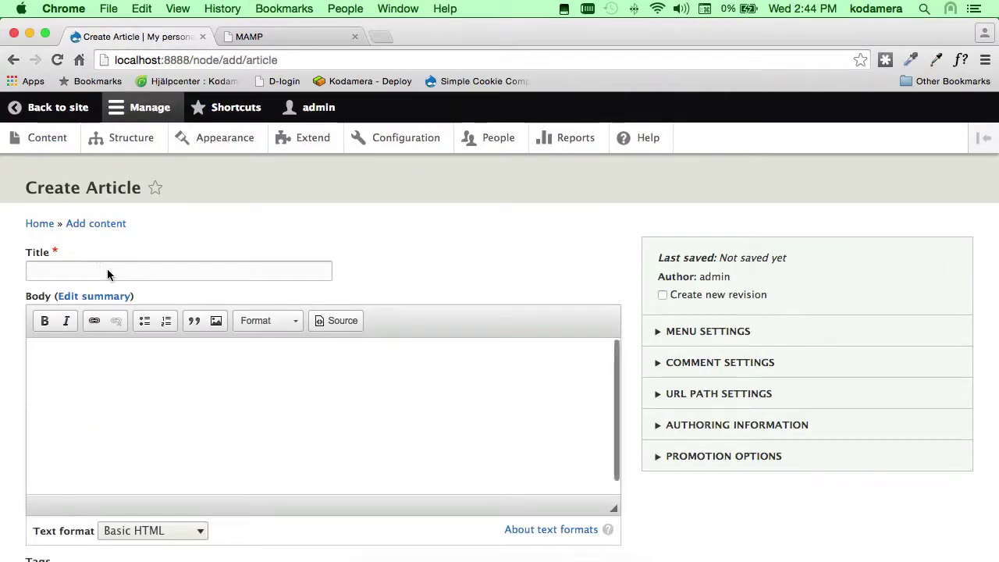
pyautogui.click(107, 271)
pyautogui.write('My first ')
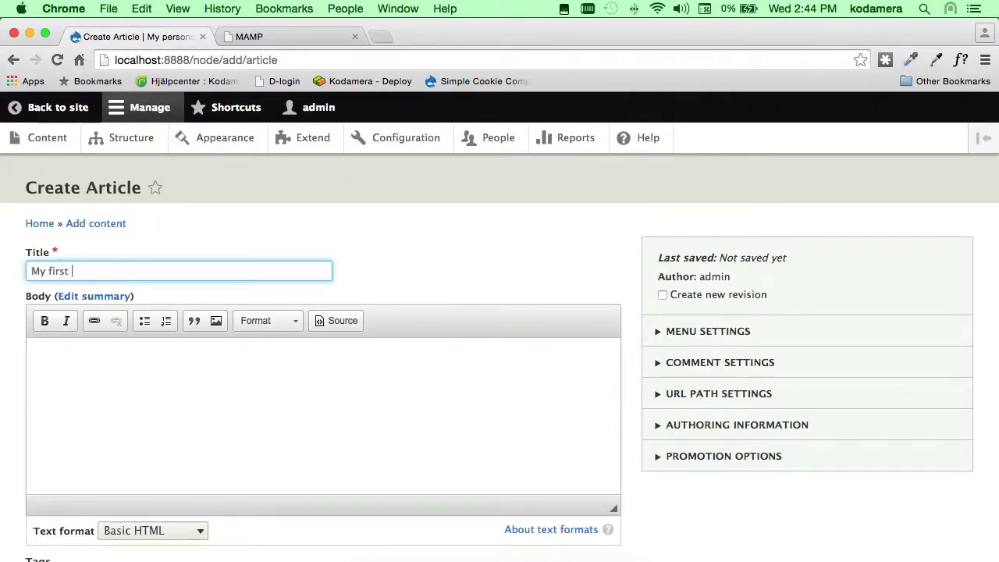
pyautogui.write('post!')
# Step: Write the body announcing that Drupal has been installed, ending with 'Yay!'
pyautogui.click(148, 393)
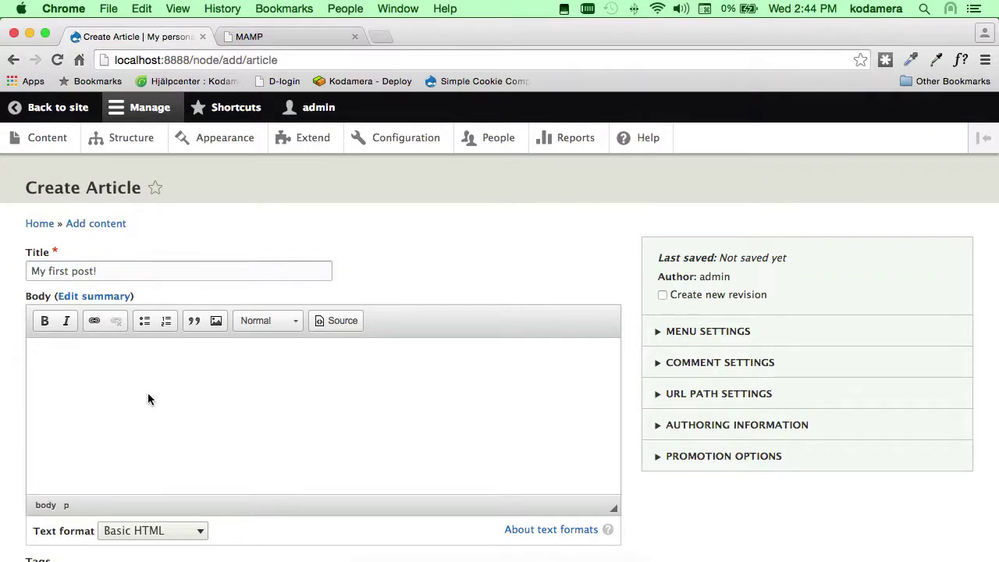
pyautogui.write('I')
pyautogui.write(' haoy t')
pyautogui.press('BackSpace')
pyautogui.press('BackSpace')
pyautogui.press('BackSpace')
pyautogui.press('BackSpace')
pyautogui.write('ppy to announce')
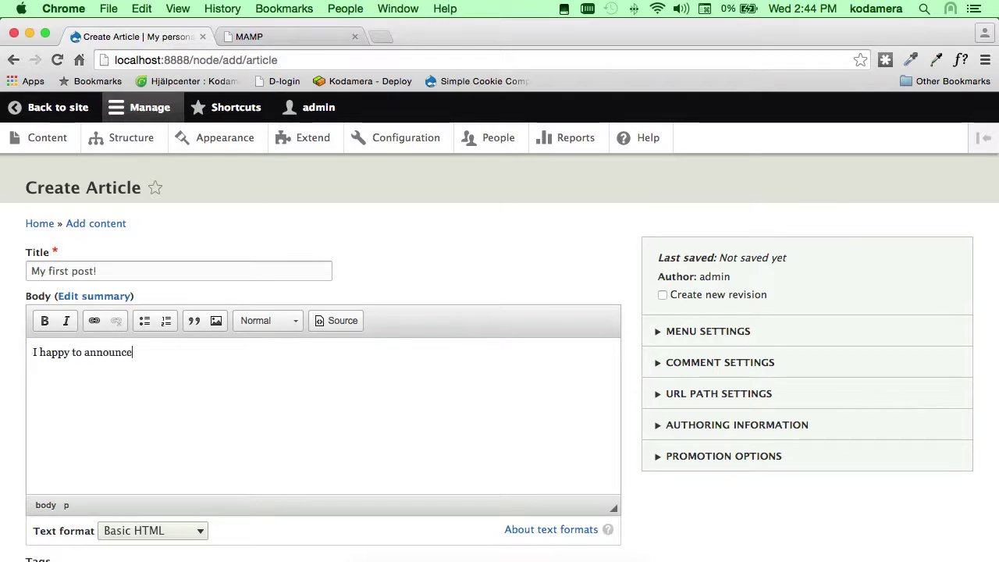
pyautogui.write(' I have installed Drupal!')
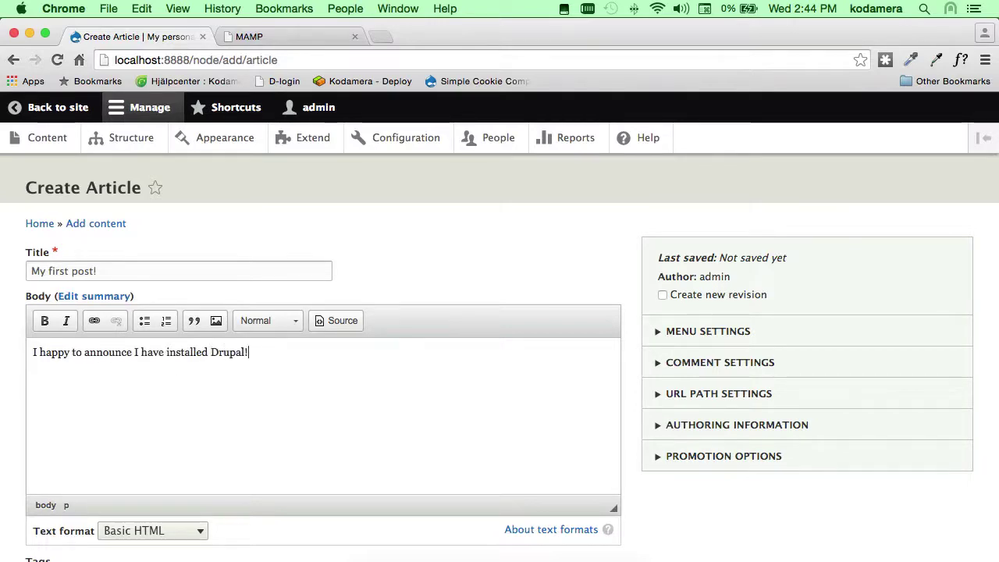
pyautogui.write(' Yay!')
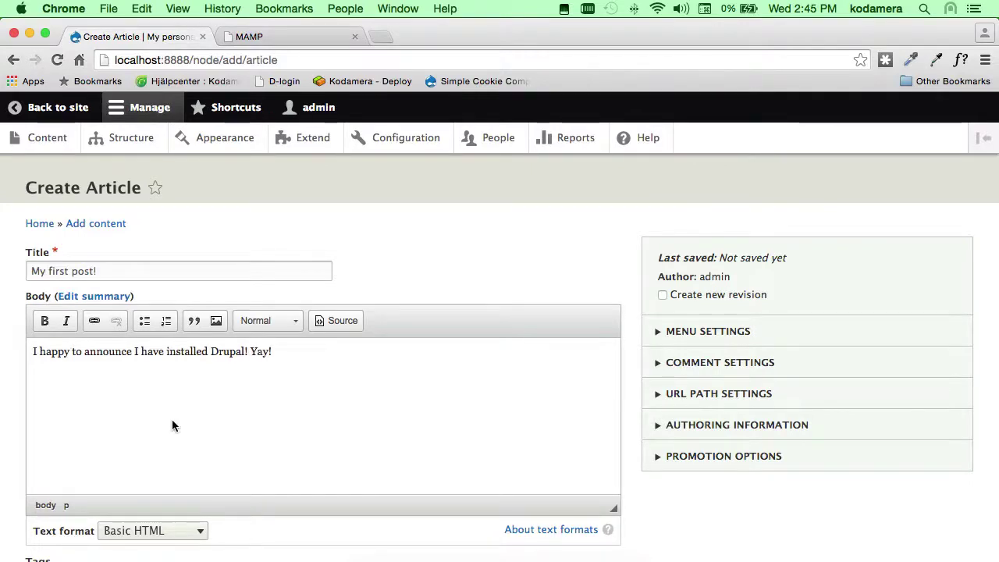
# Step: Tag the article with drupal, website, monkey
pyautogui.scroll(-3, 173, 422)
pyautogui.scroll(-2, 319, 418)
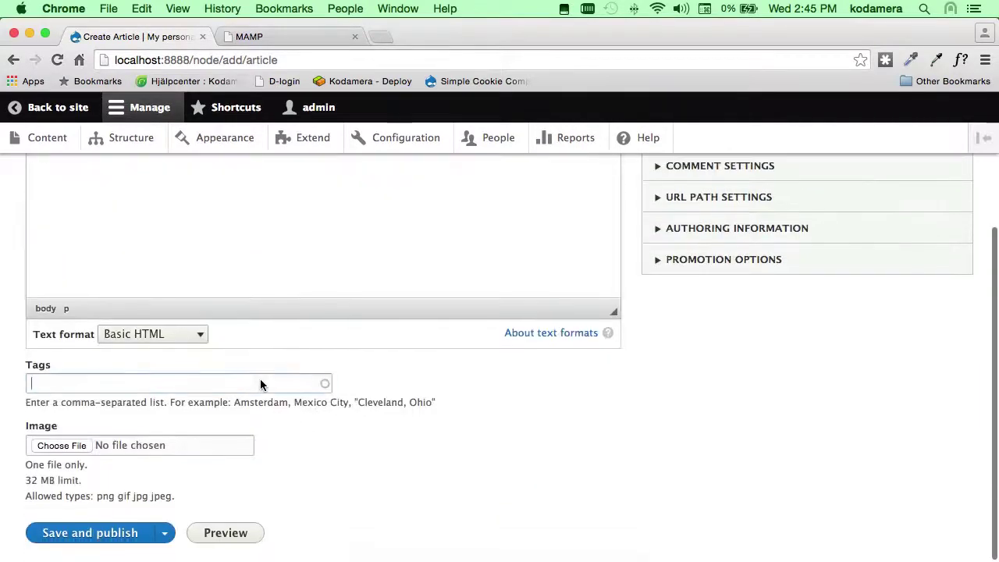
pyautogui.click(260, 382)
pyautogui.write('drupal, ')
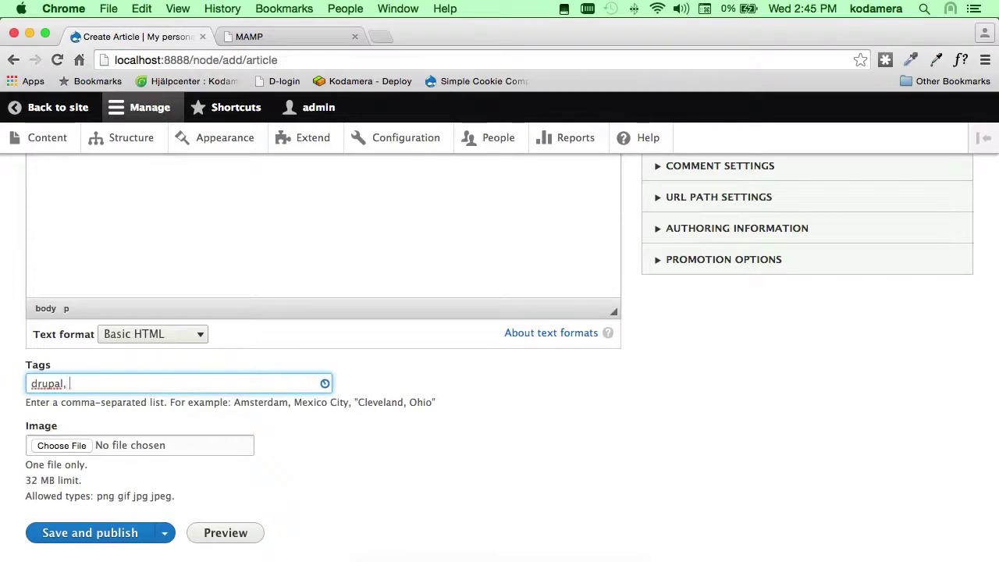
pyautogui.write('website, monkey')
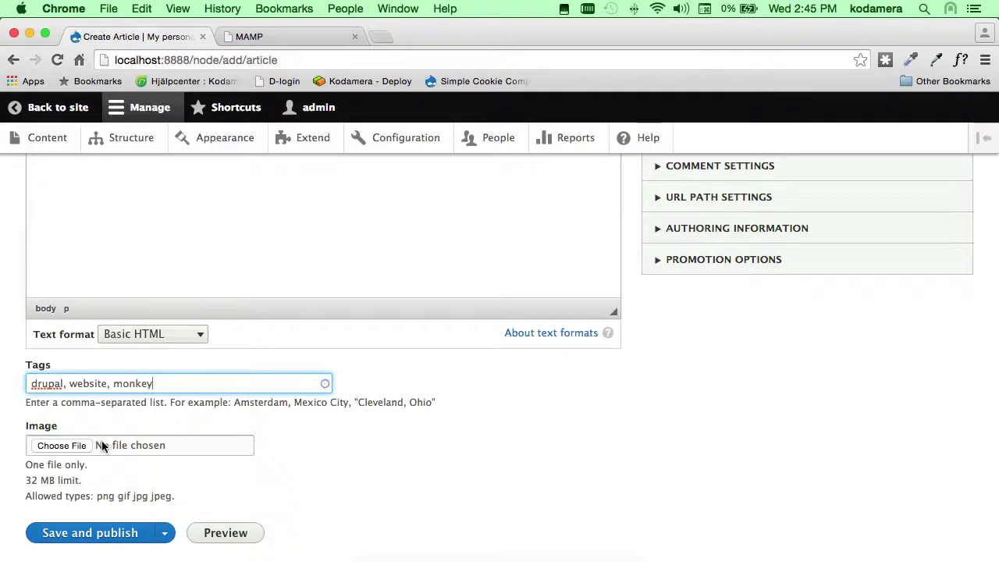
pyautogui.scroll(-1, 321, 488)
pyautogui.scroll(4, 321, 488)
pyautogui.scroll(-4, 103, 506)
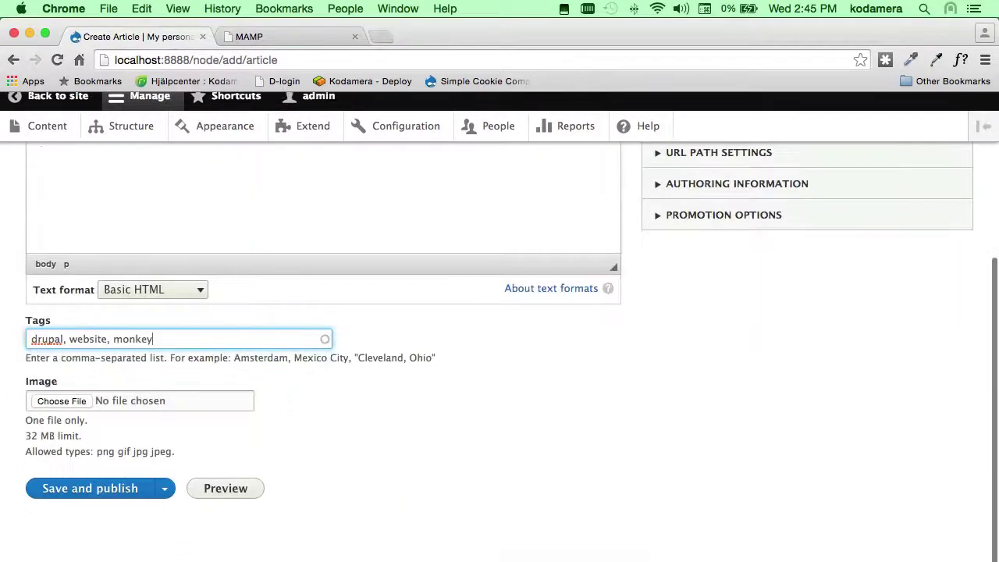
# Step: Publish 'My first post!', then return to the My personal site home page
pyautogui.click(103, 501)
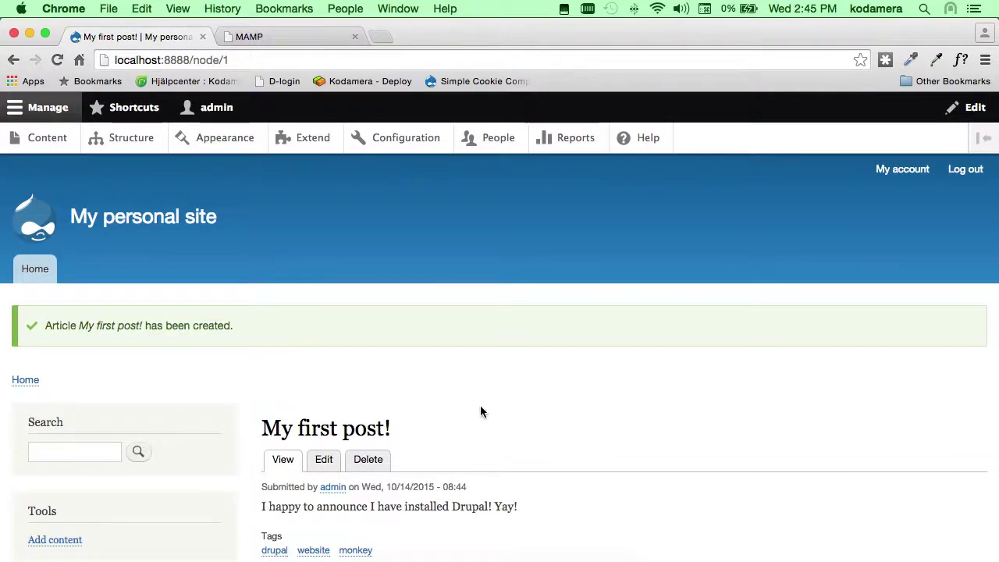
pyautogui.scroll(-3, 480, 406)
pyautogui.scroll(3, 480, 405)
pyautogui.click(112, 221)
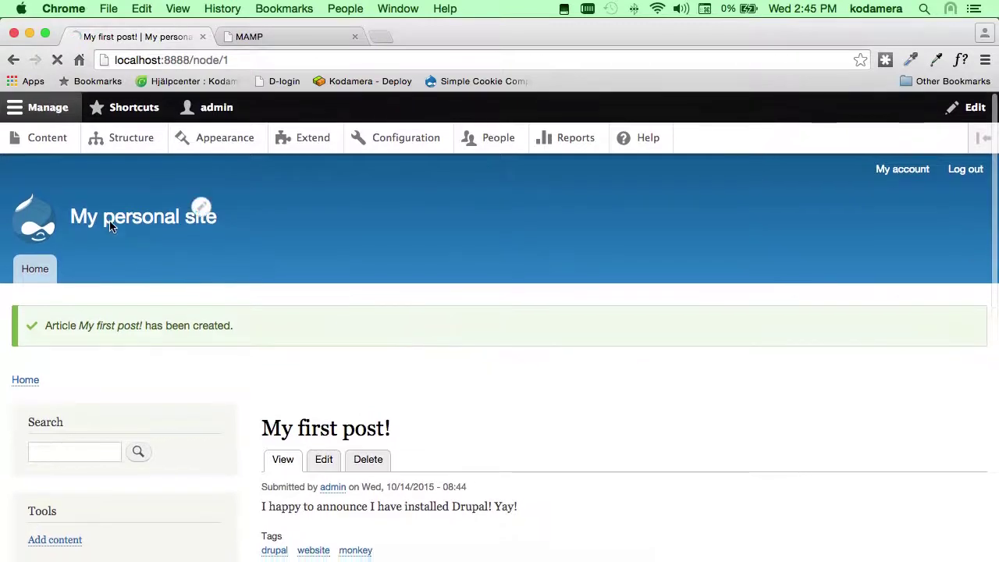